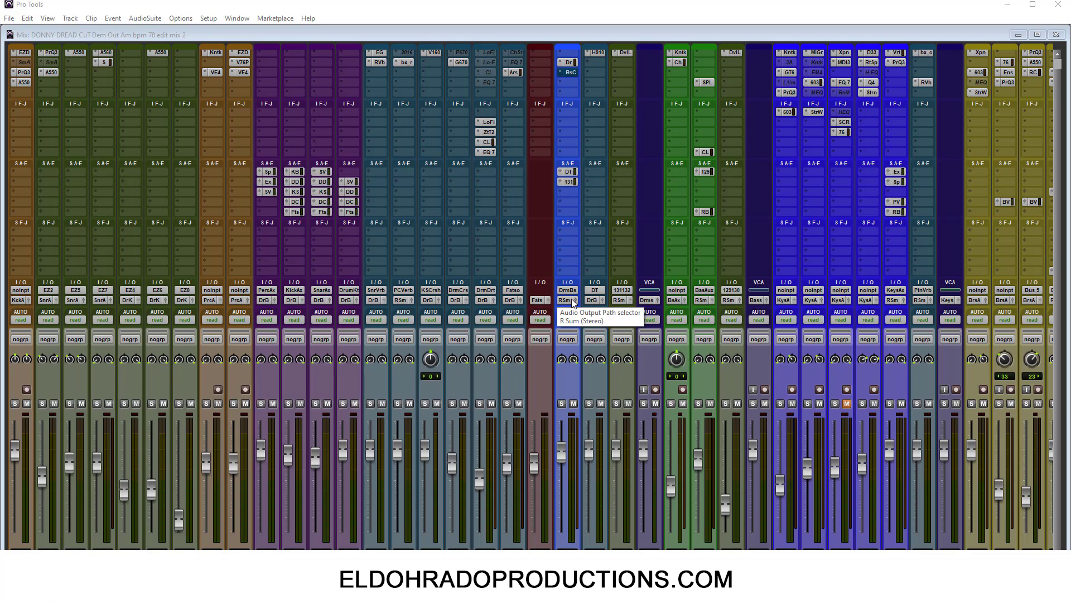
Step: Open the SSL Native Drumstrip insert on the Drum Bus track and reposition its plug-in window
scroll(654, 251, up, 1)
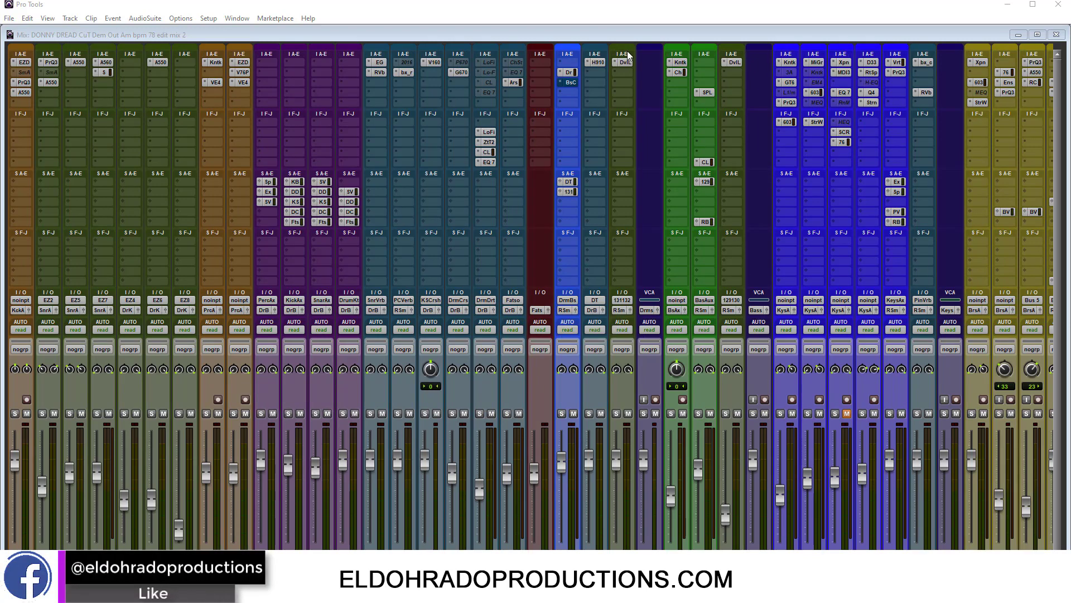
click(638, 38)
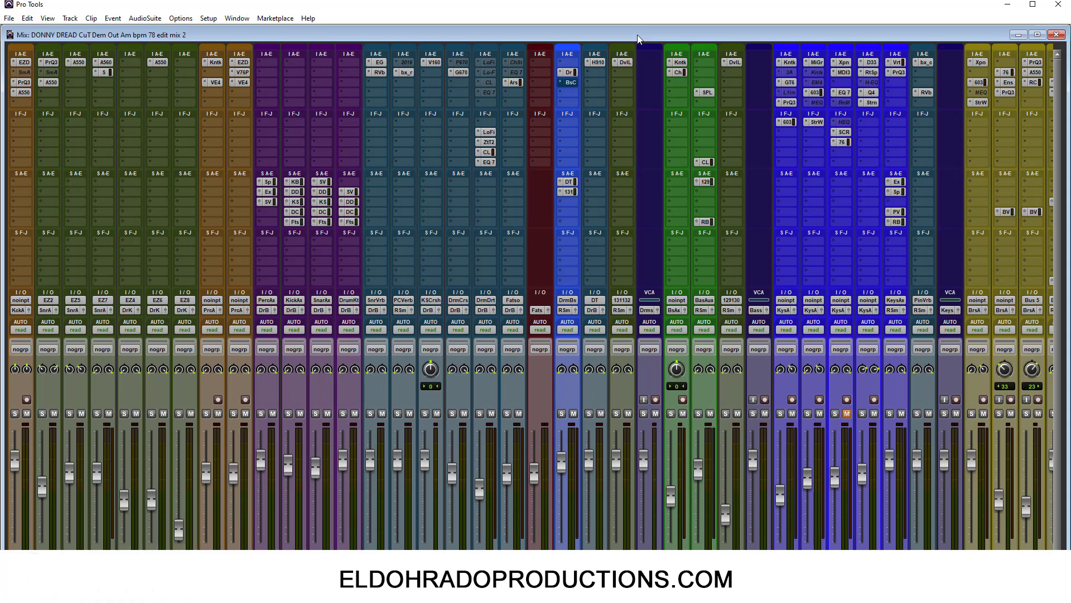
click(573, 73)
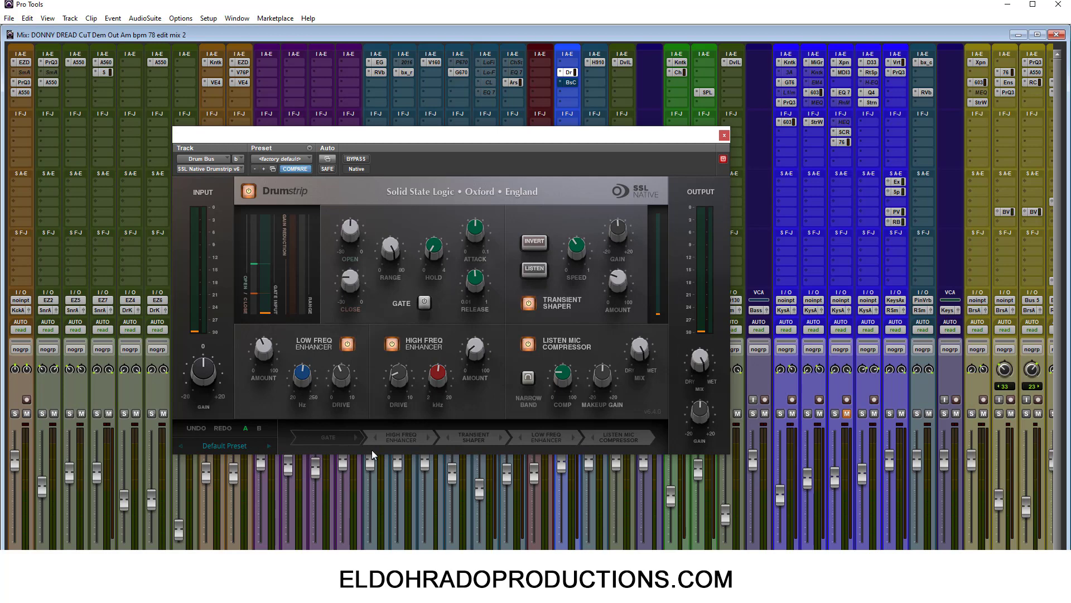
mouse_move(594, 141)
mouse_down()
mouse_move(506, 139)
mouse_move(582, 136)
mouse_up()
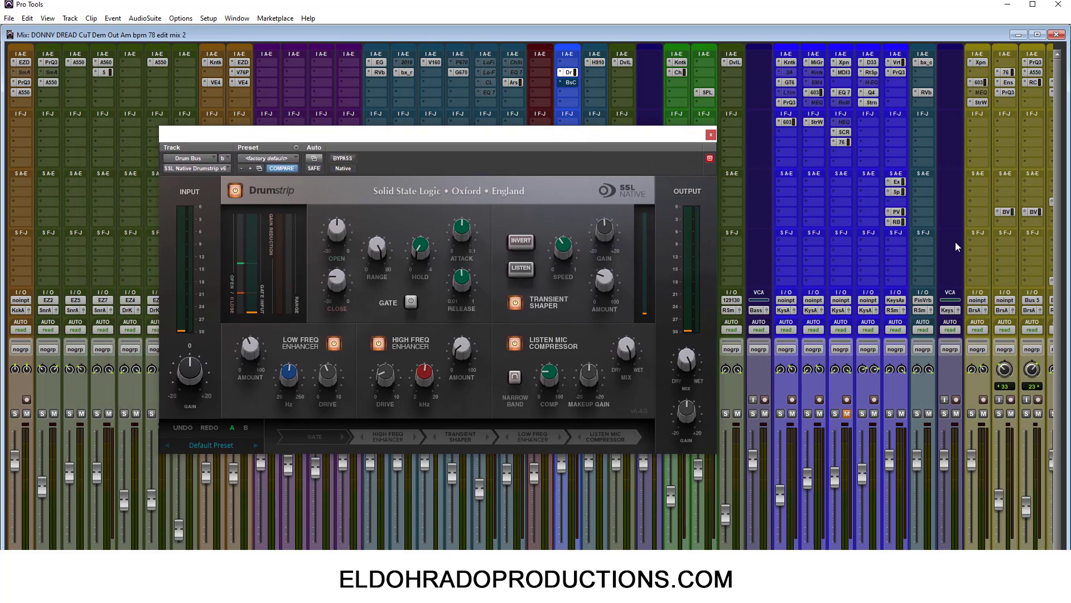
Step: In the Edit window, select the Kick track's clips from bar 19 to bar 23, including Fills 02-01
click(1056, 34)
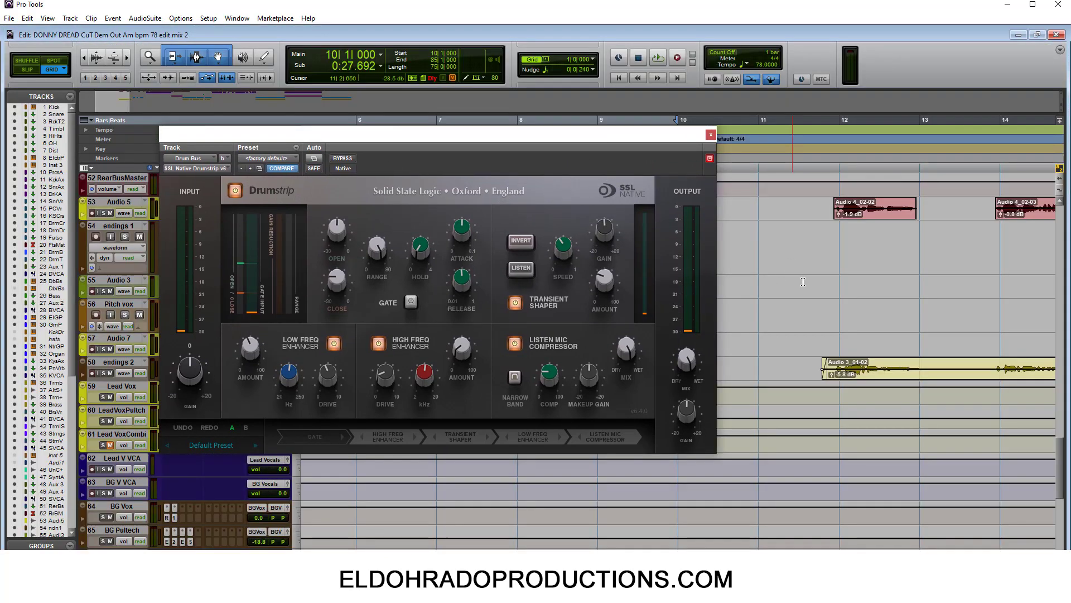
scroll(815, 293, up, 10)
scroll(814, 293, up, 12)
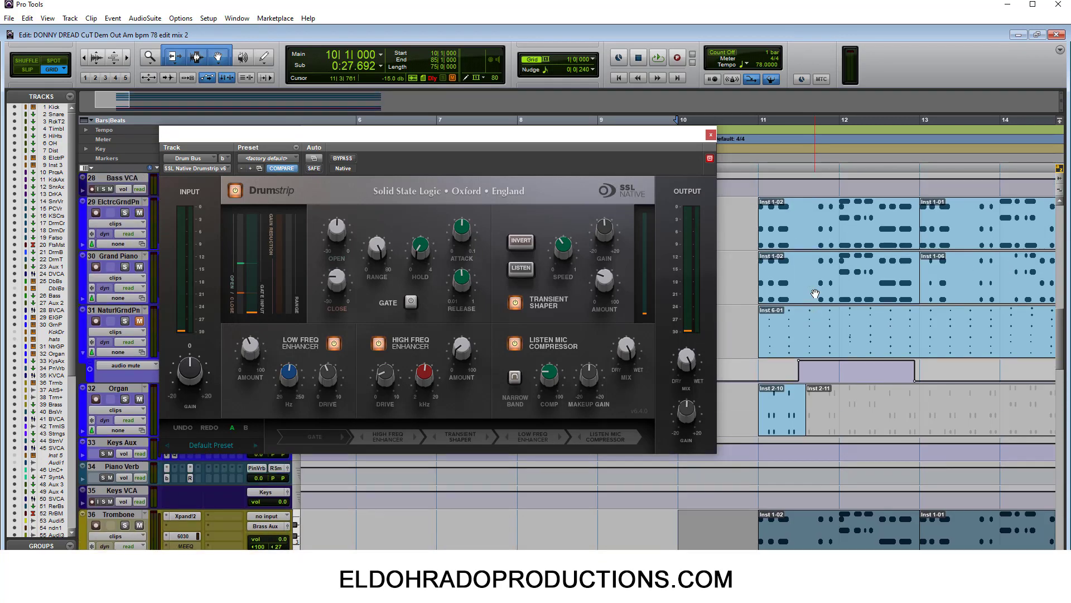
scroll(815, 293, up, 5)
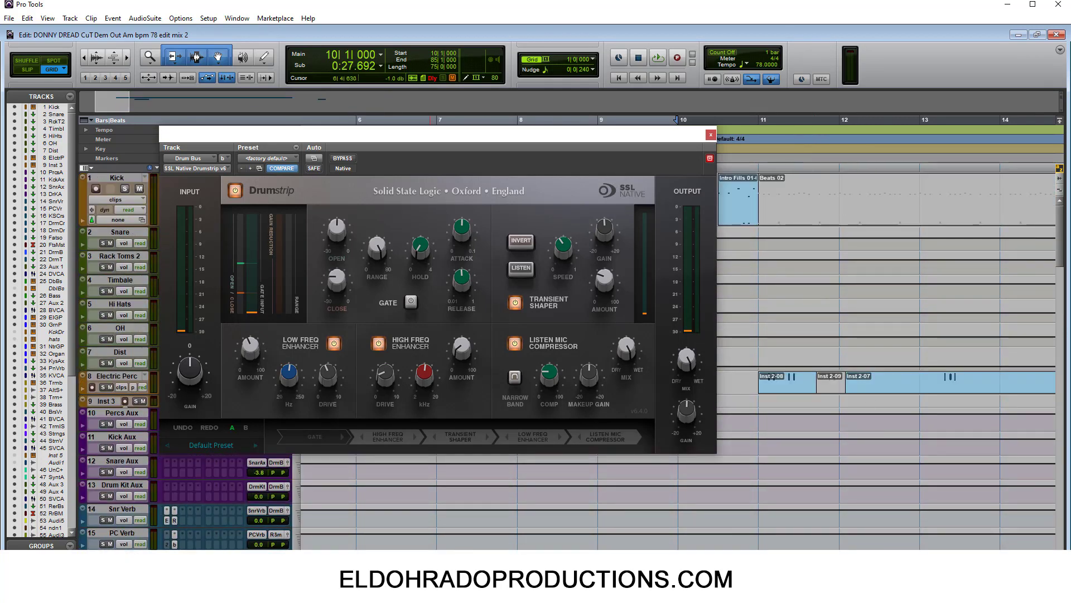
scroll(887, 293, right, 8)
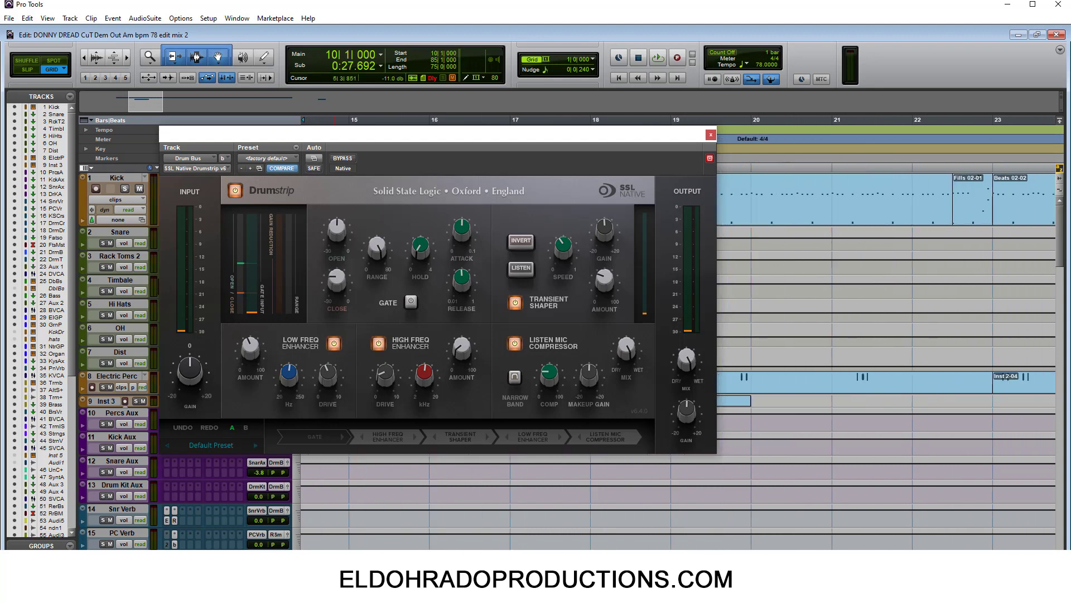
click(809, 219)
shift+click(958, 217)
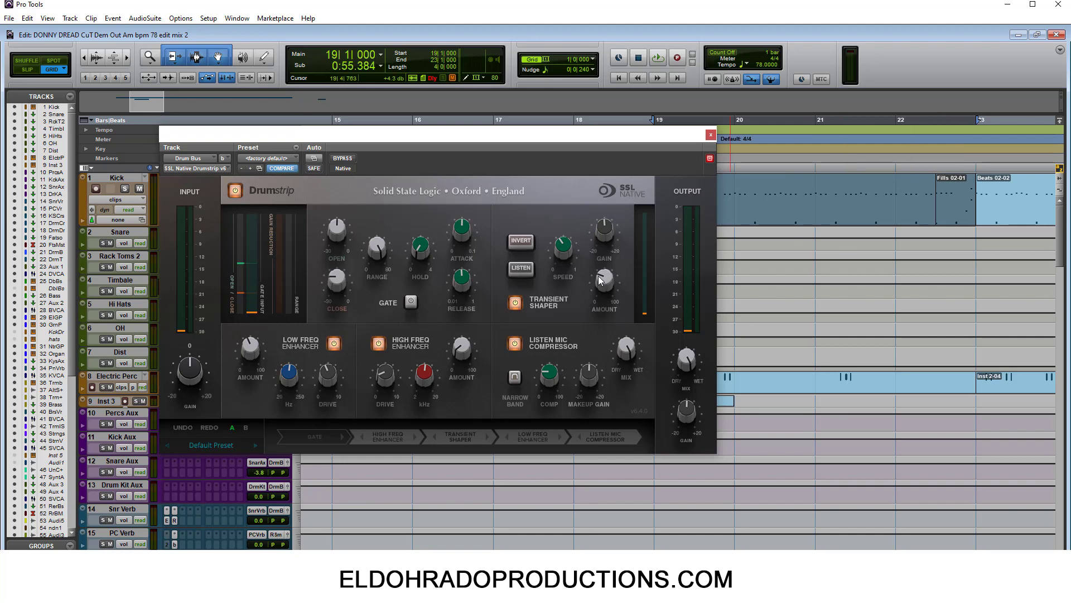
Step: Return to the Mix window, solo the drums VCA and play the selected section
drag(577, 139, 625, 140)
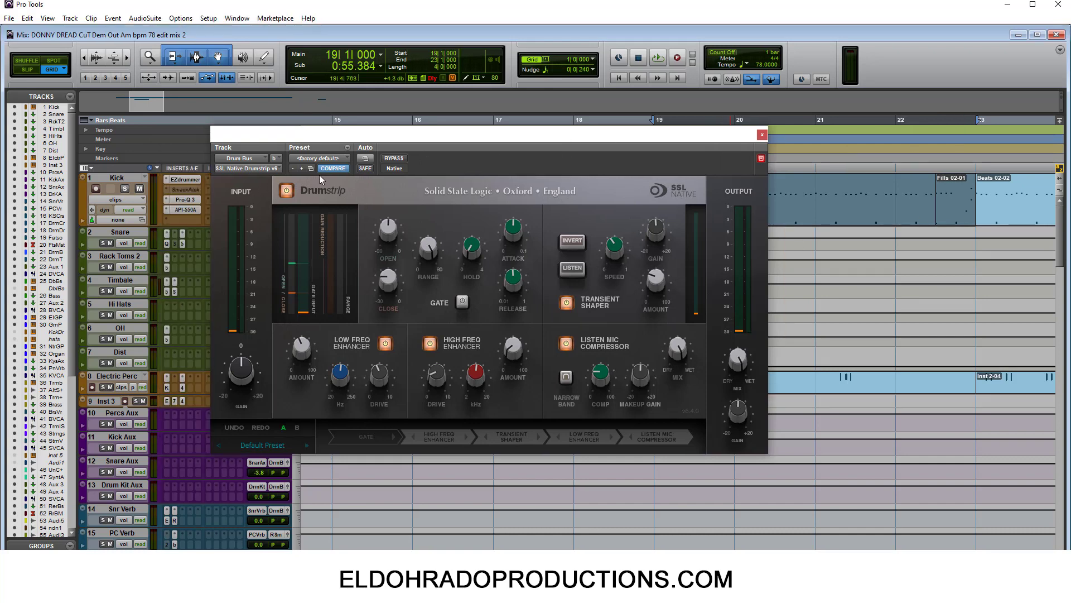
key(ctrl+equal)
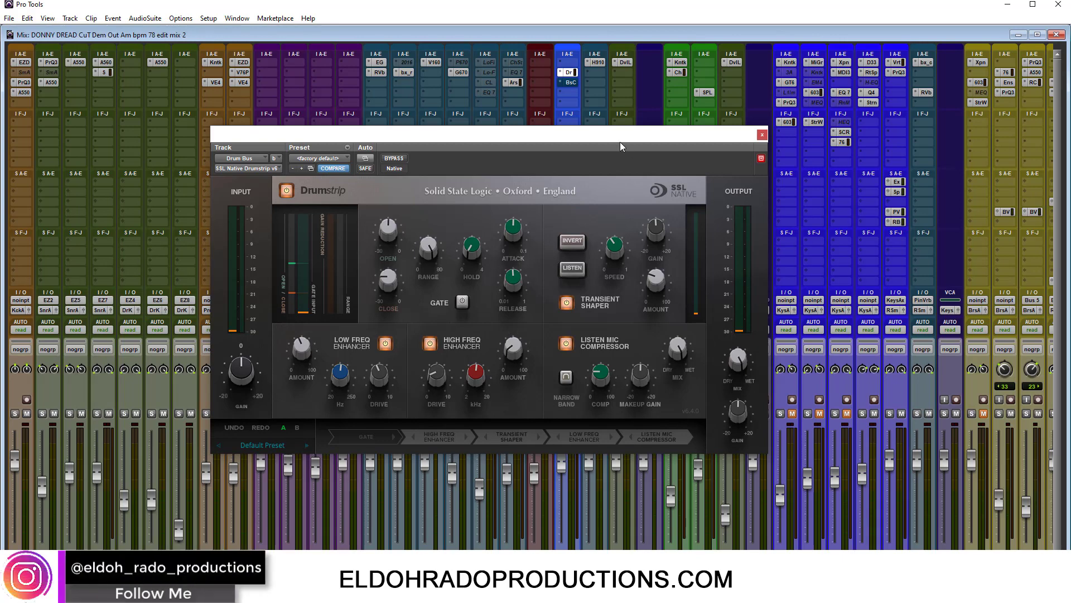
drag(621, 141, 453, 125)
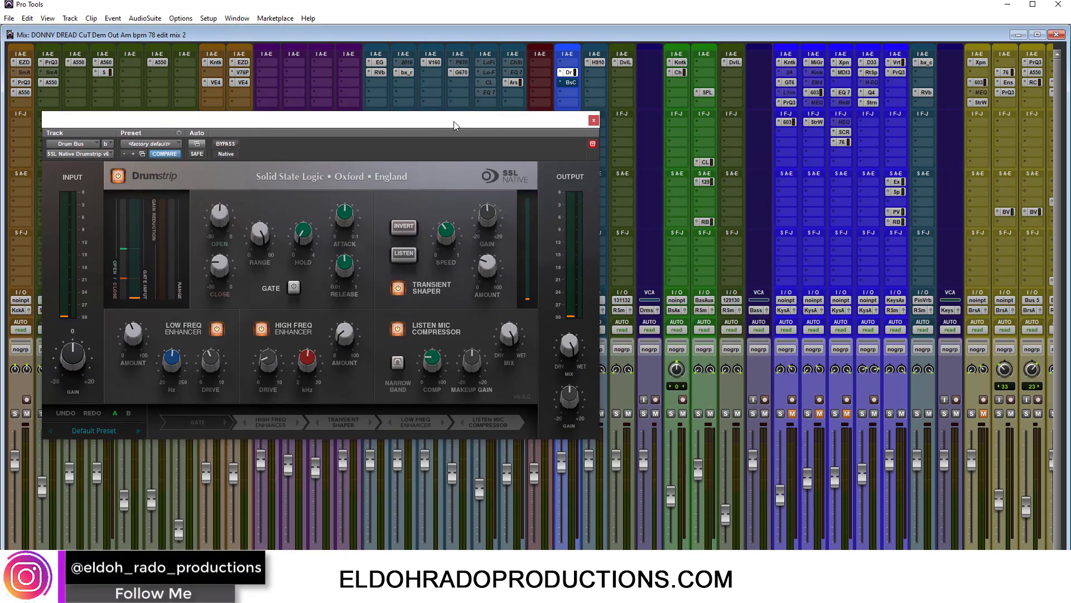
click(645, 414)
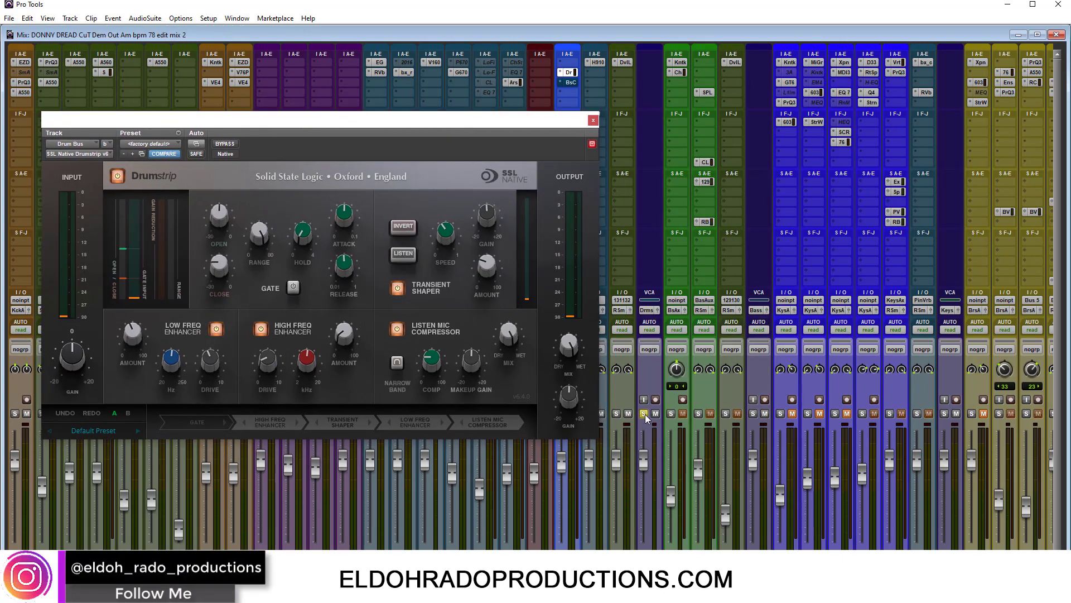
key(space)
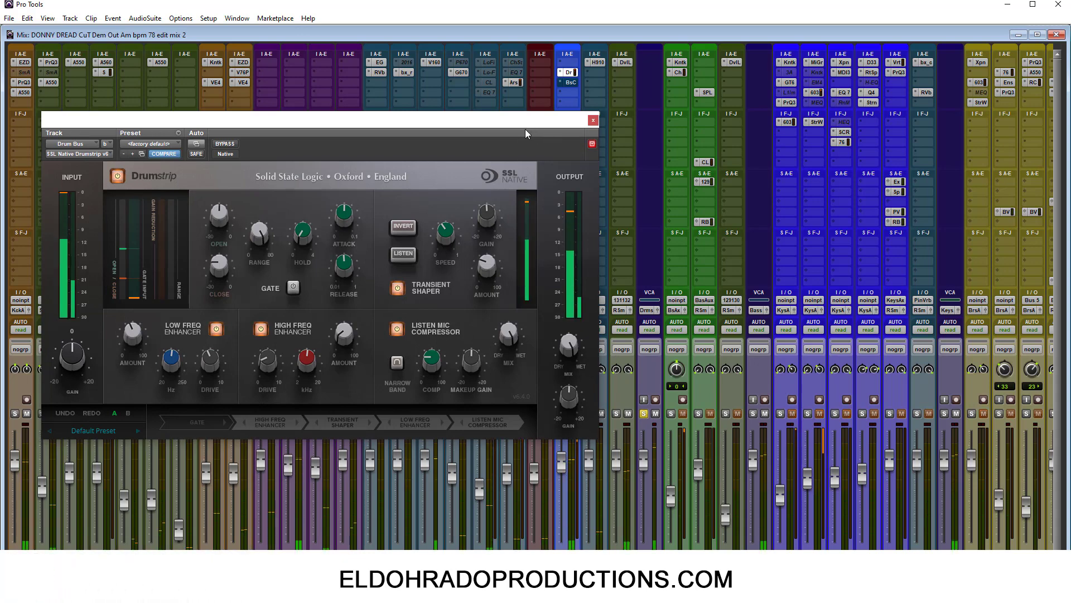
Step: Switch off Drumstrip's Low Freq Enhancer, High Freq Enhancer, Listen Mic Compressor and Transient Shaper sections
drag(524, 129, 794, 162)
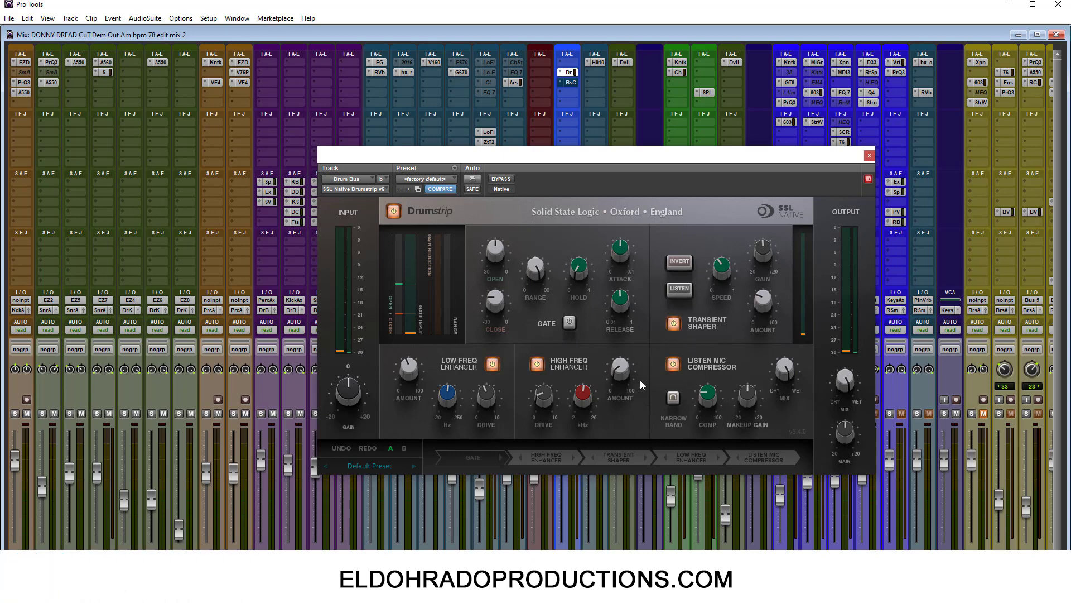
click(492, 364)
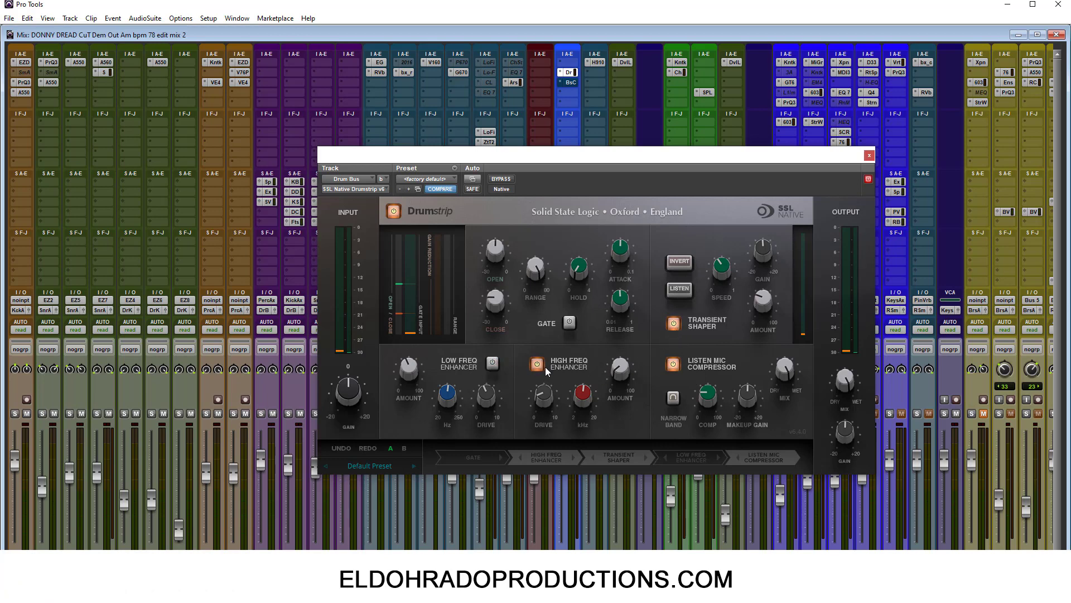
click(537, 363)
click(673, 364)
click(674, 324)
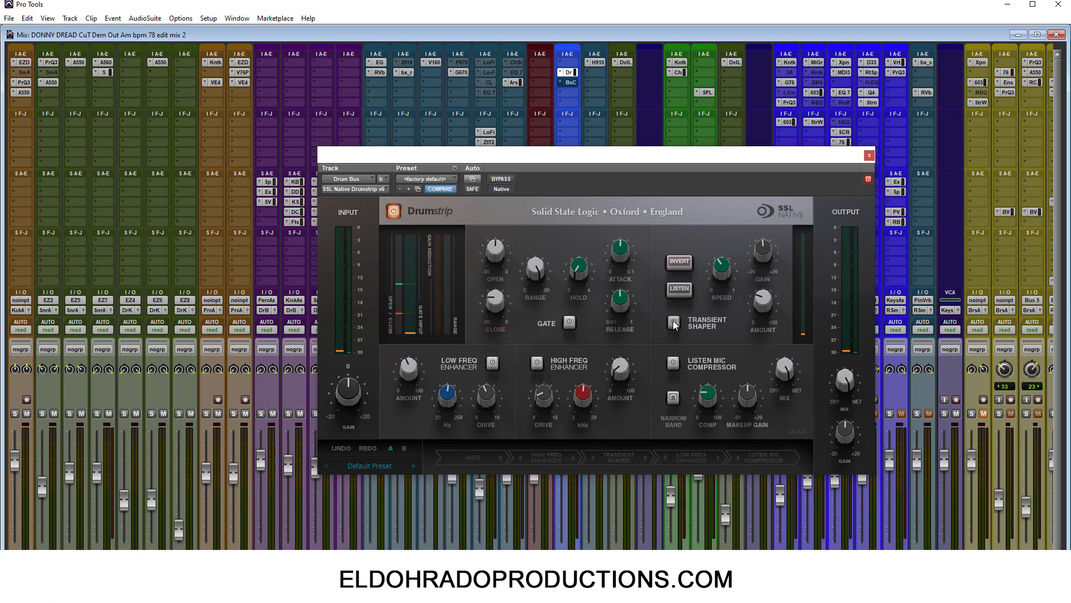
Step: Toggle the whole Drumstrip off and on during playback to compare the drums, leaving the plug-in on
click(393, 210)
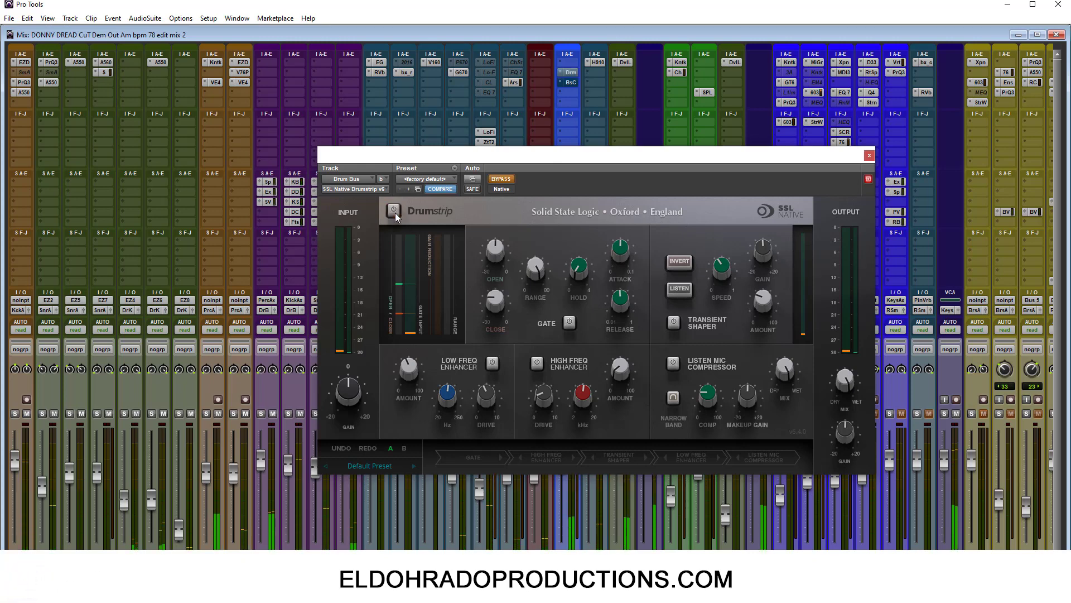
click(395, 213)
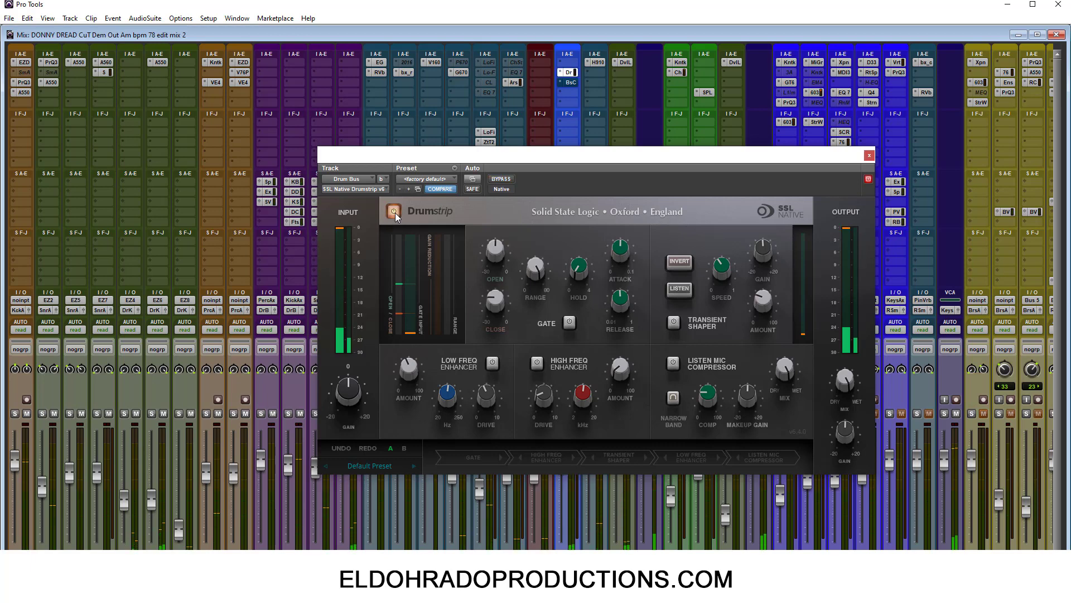
click(395, 213)
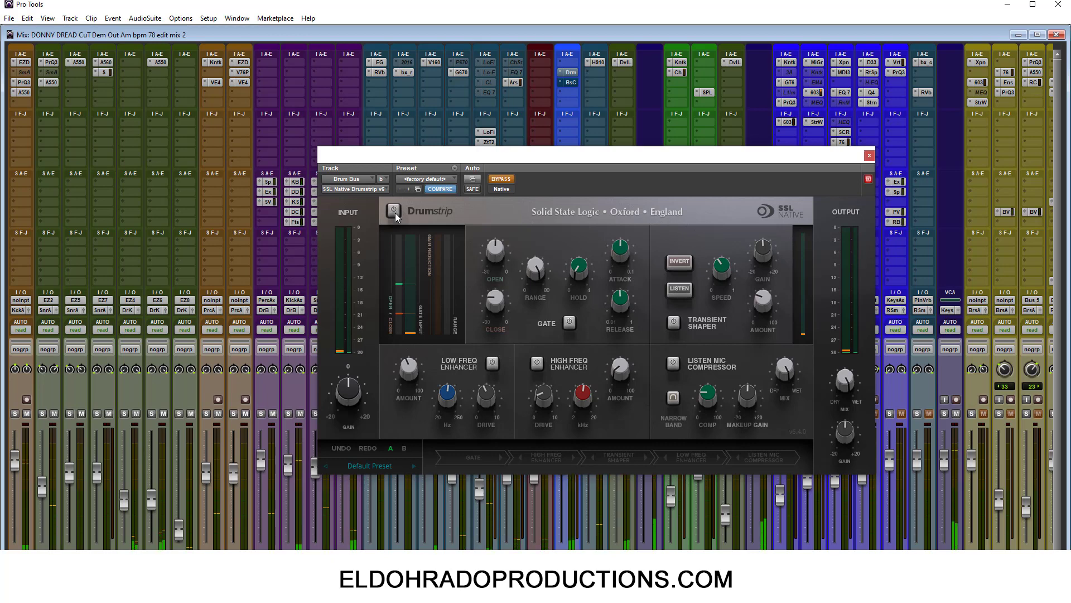
click(393, 209)
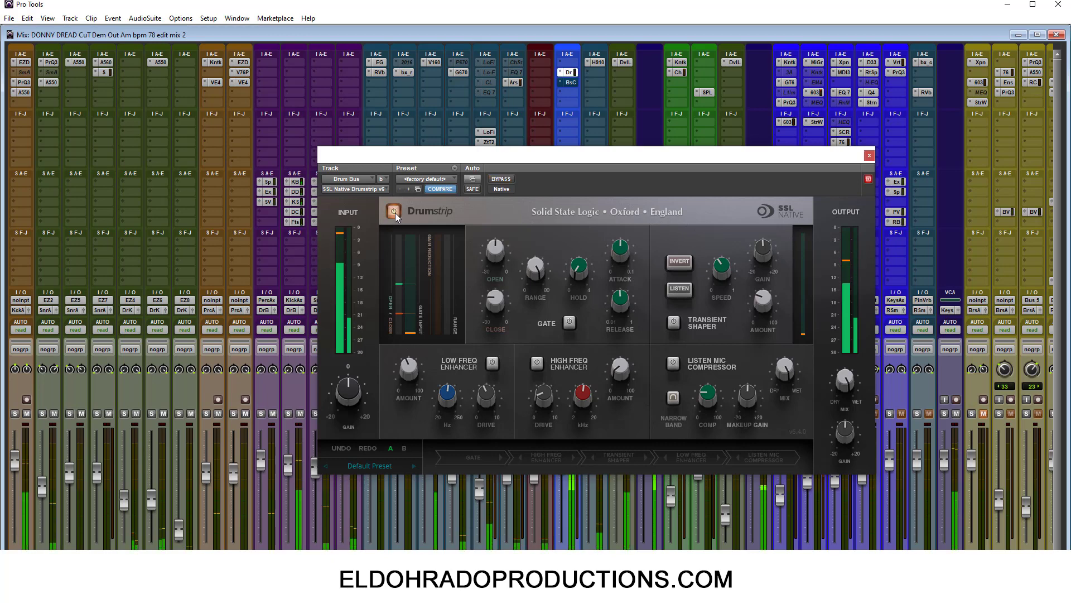
click(394, 211)
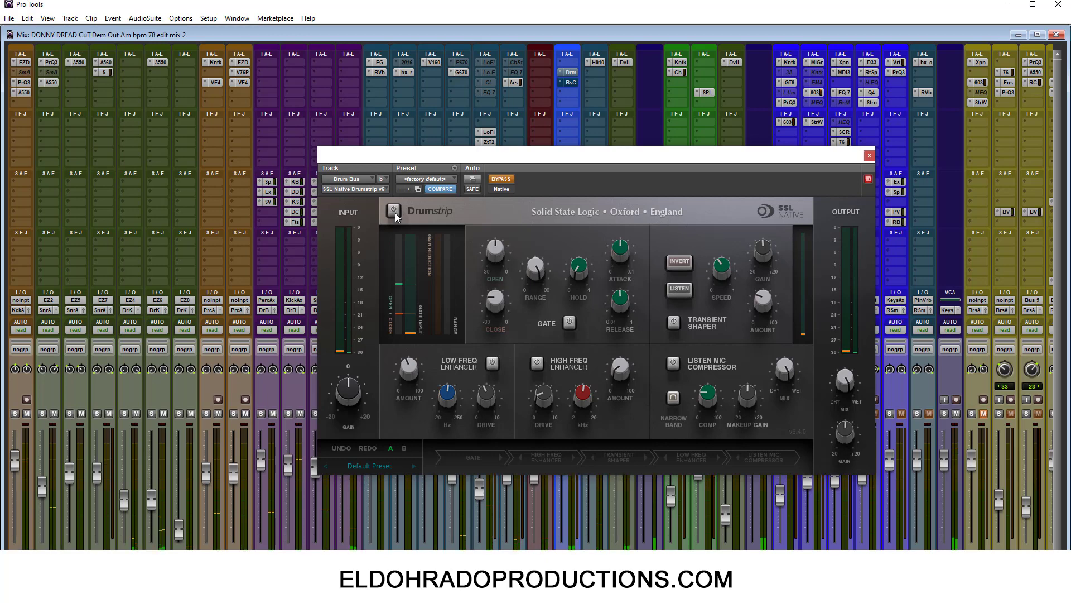
click(395, 213)
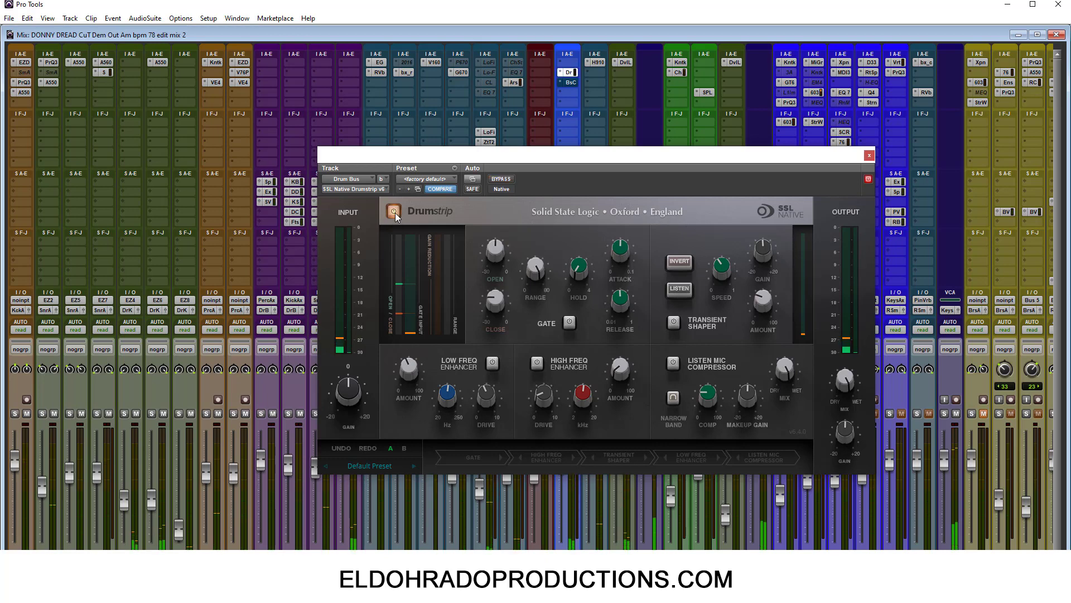
click(395, 213)
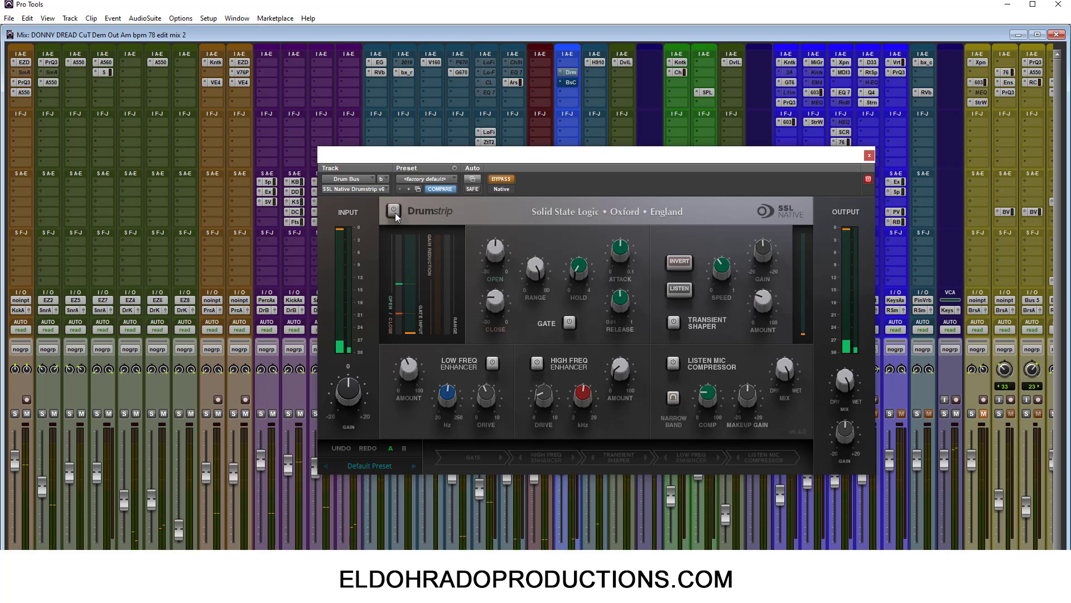
click(393, 211)
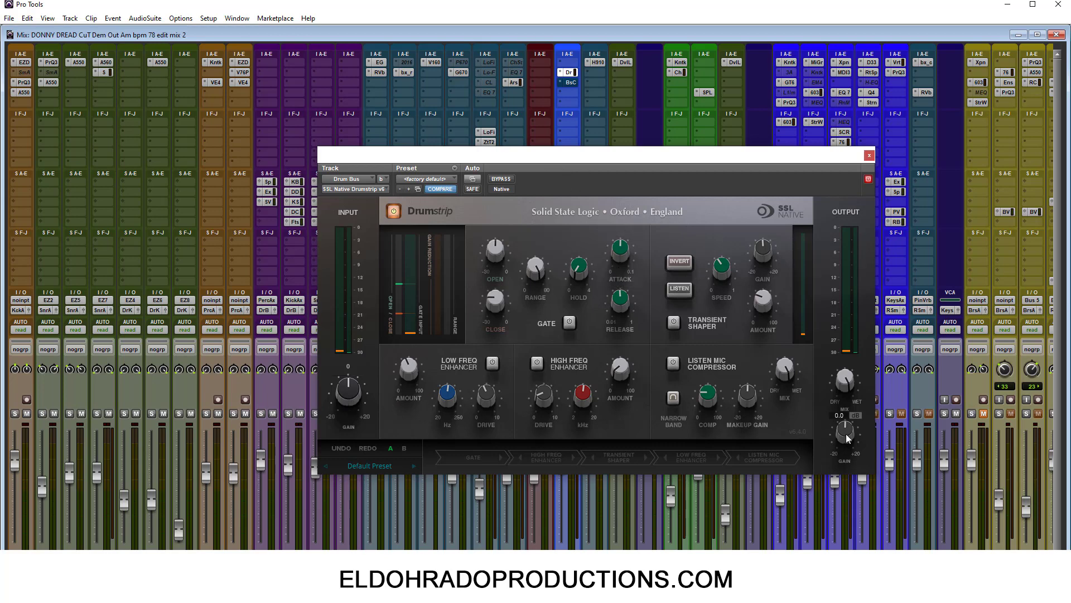
Step: Review Drumstrip's output mix control and built-in preset list, keeping the Default Preset loaded
mouse_move(846, 383)
click(367, 466)
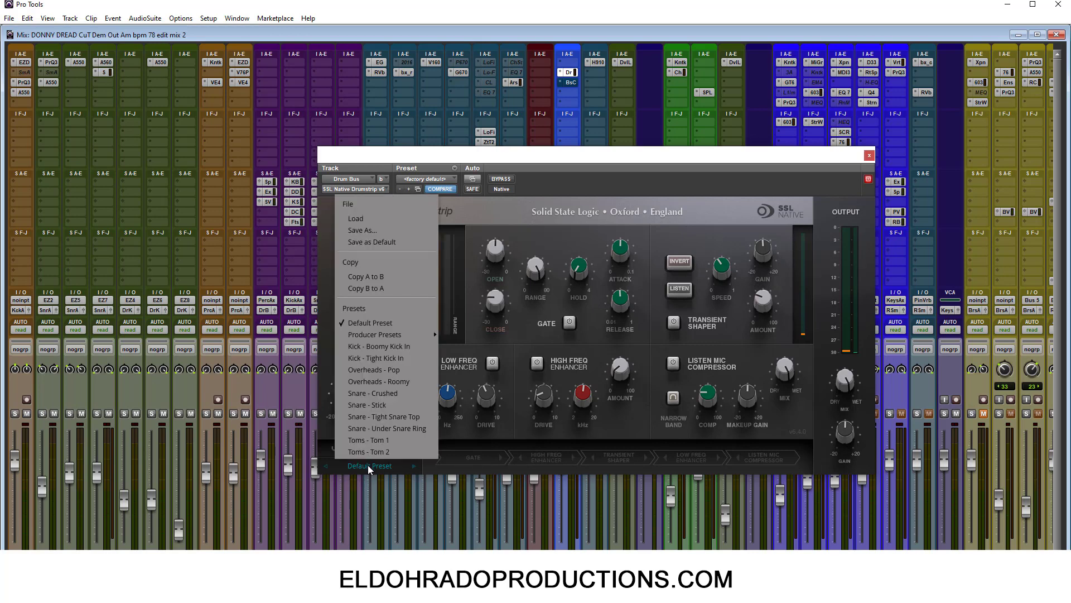
mouse_move(425, 337)
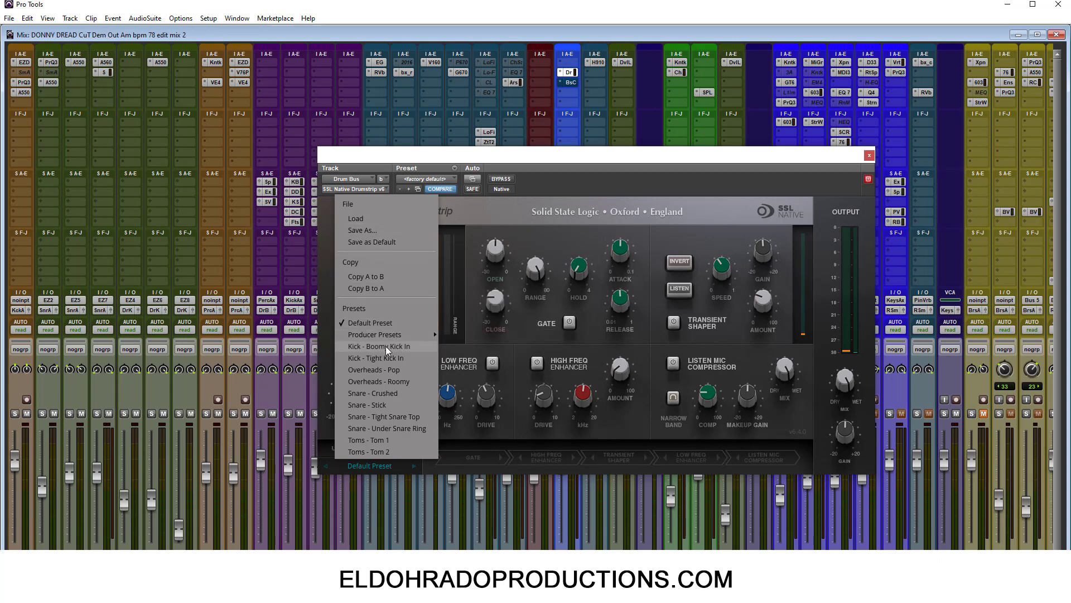
click(376, 465)
mouse_move(631, 163)
mouse_down()
mouse_move(631, 184)
mouse_move(625, 170)
mouse_up()
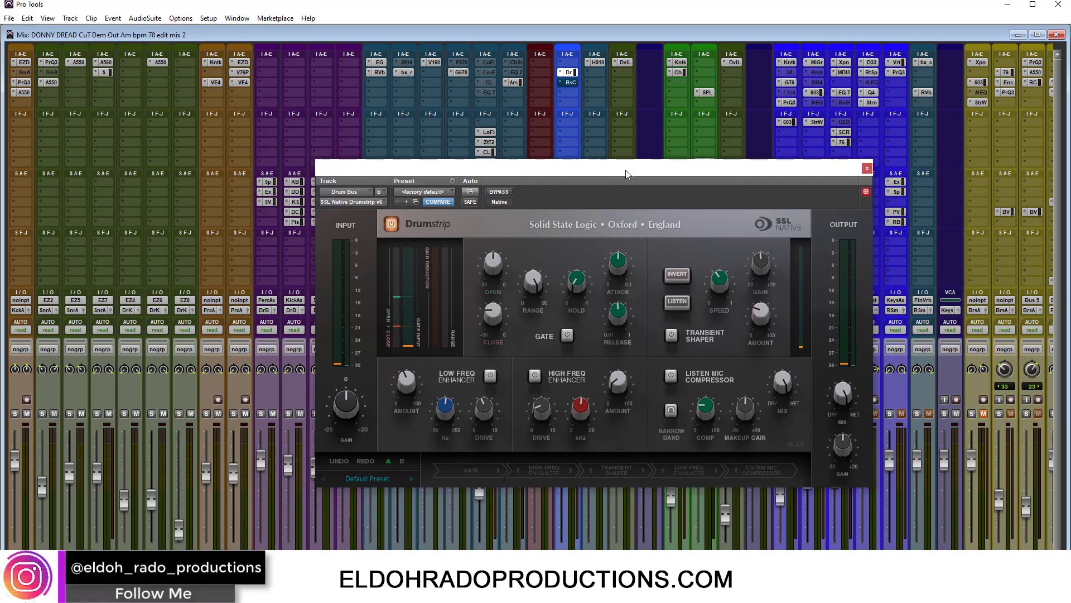
Step: Enable the Low Freq Enhancer and compare the drums with it off and on during playback, leaving it on
click(490, 376)
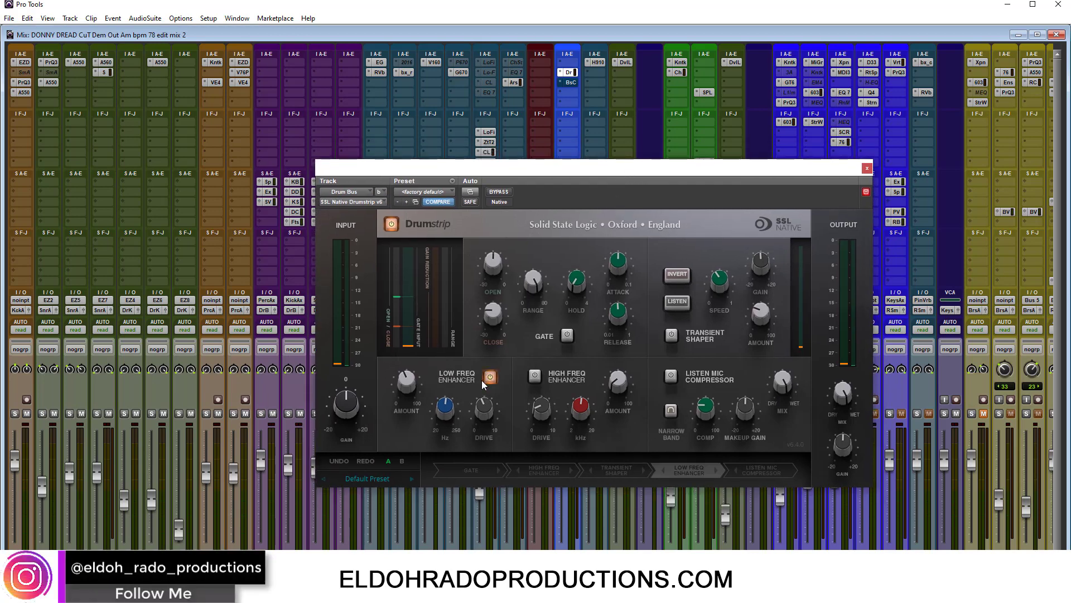
drag(644, 170, 671, 146)
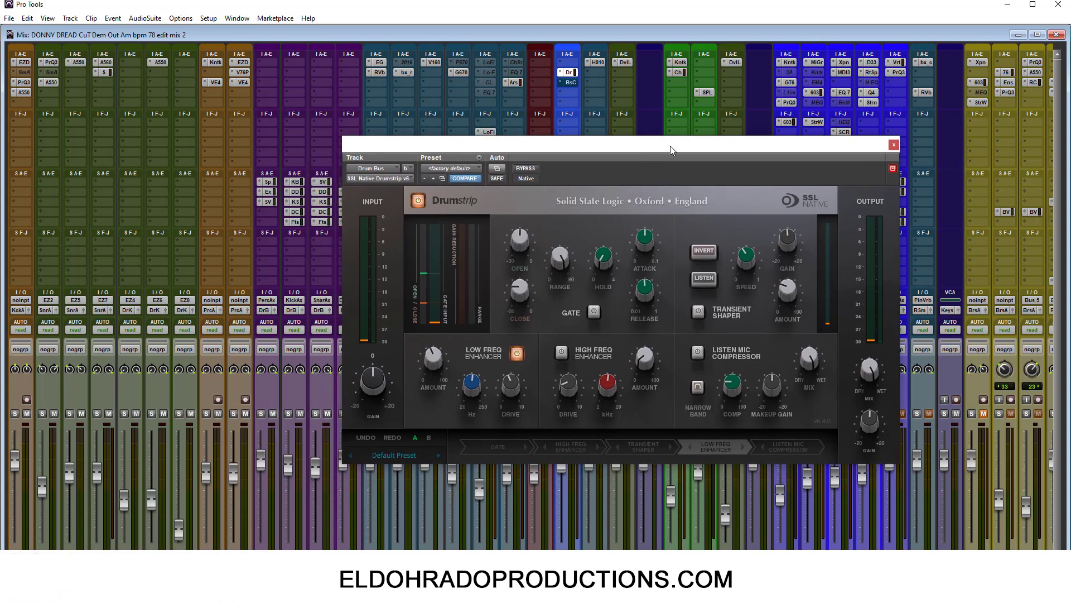
click(518, 354)
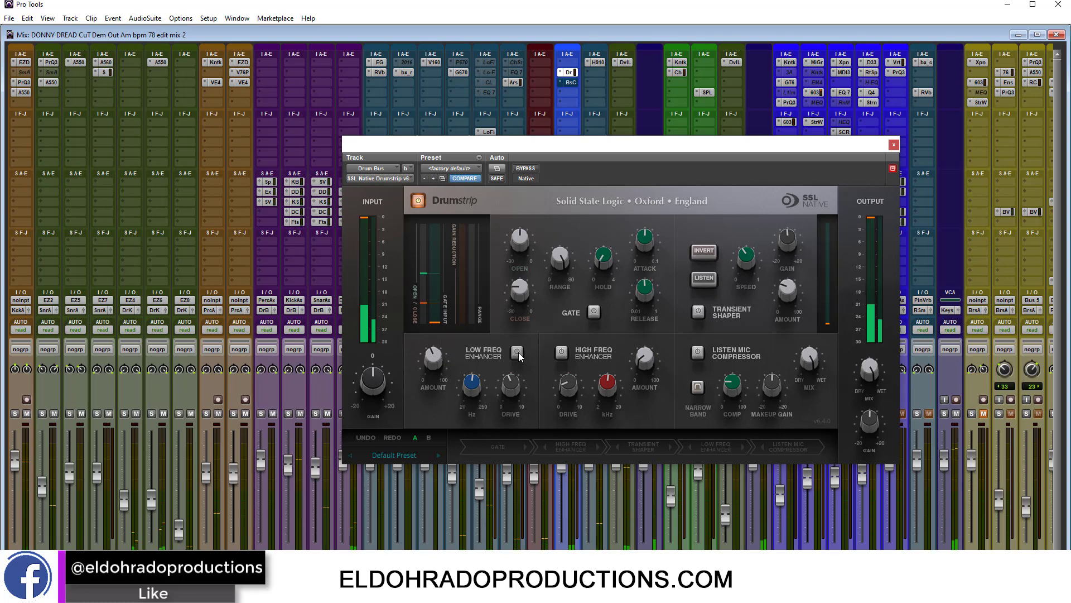
click(518, 354)
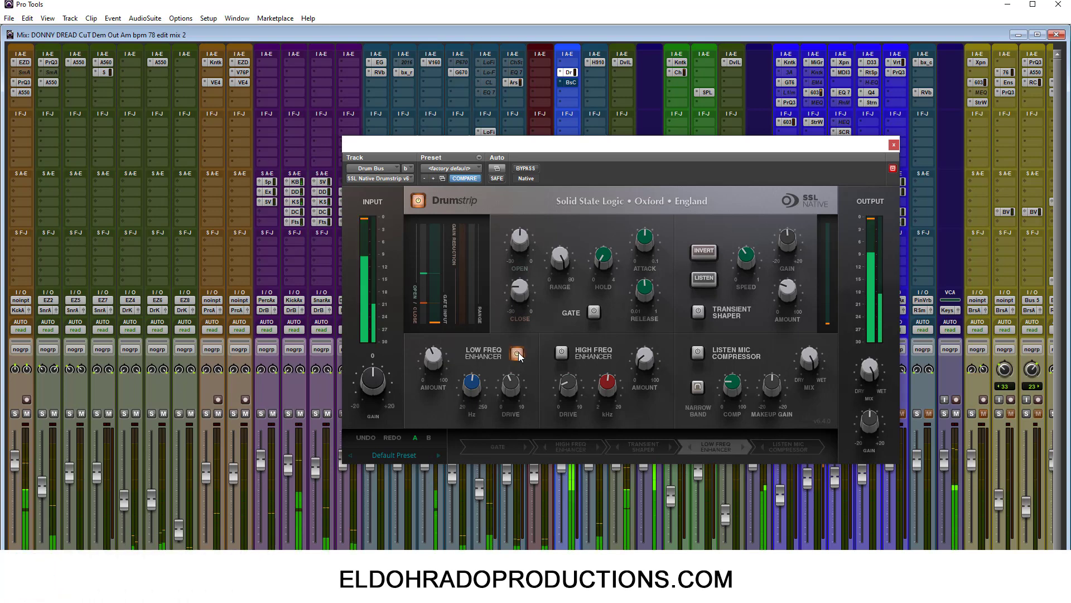
click(517, 353)
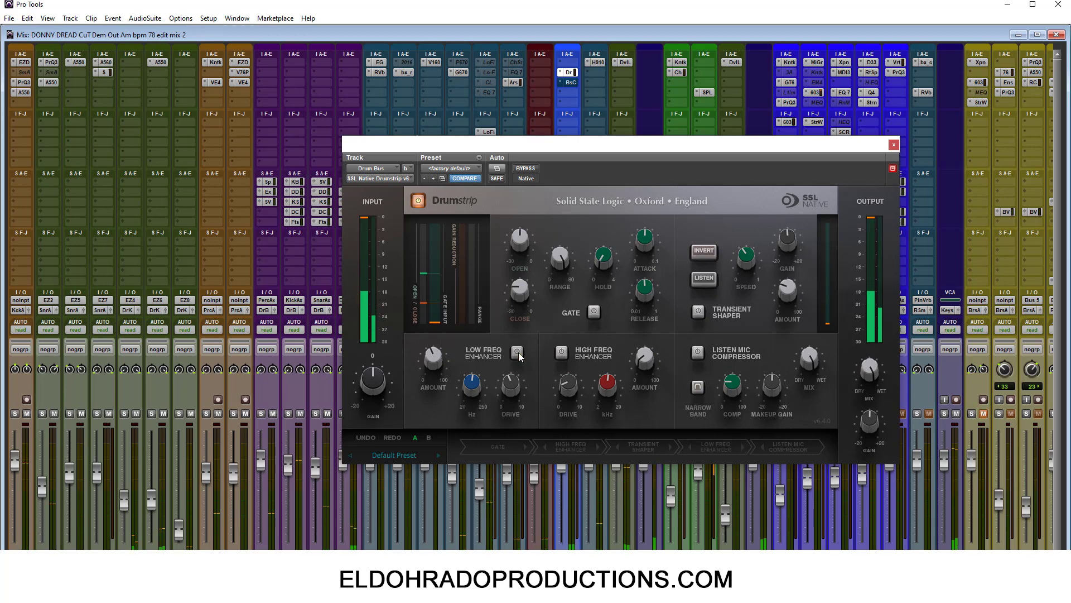
click(518, 354)
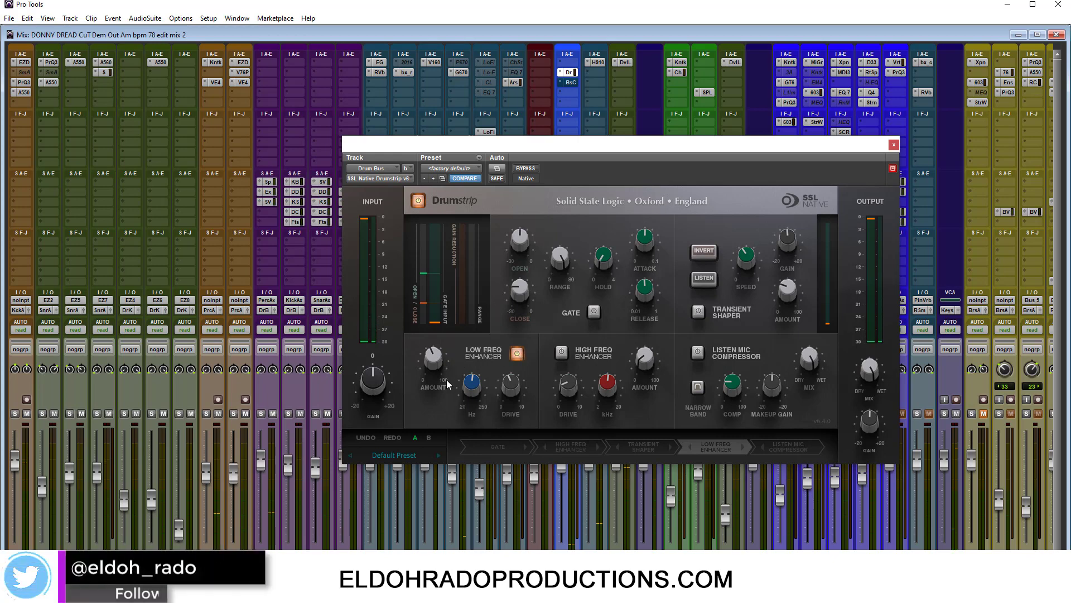
mouse_move(480, 395)
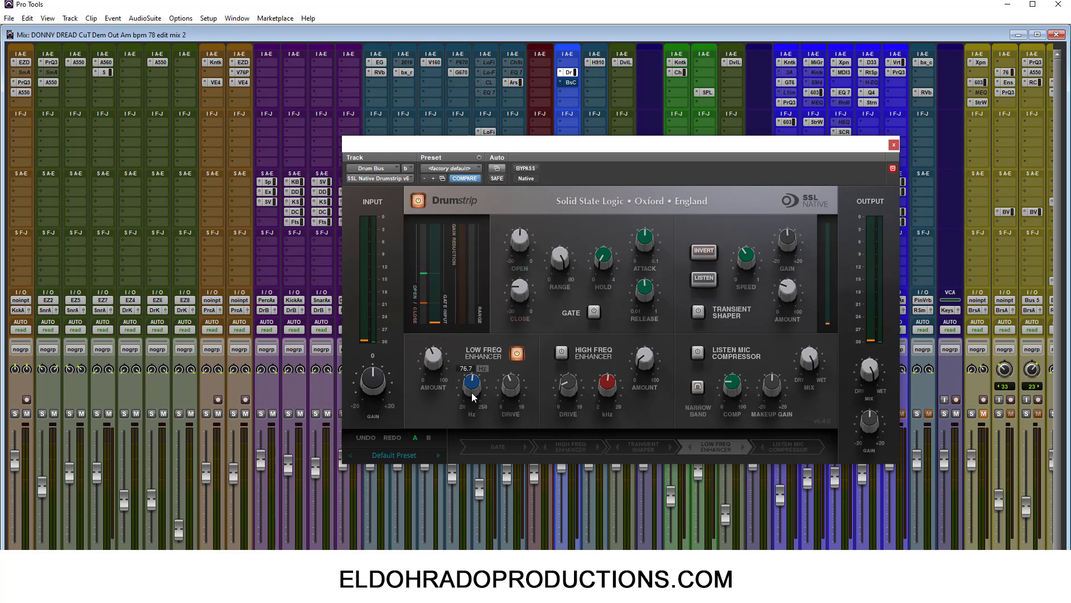
Step: Enable the High Freq Enhancer and compare the drums with it off and on during playback, leaving it on
mouse_move(517, 394)
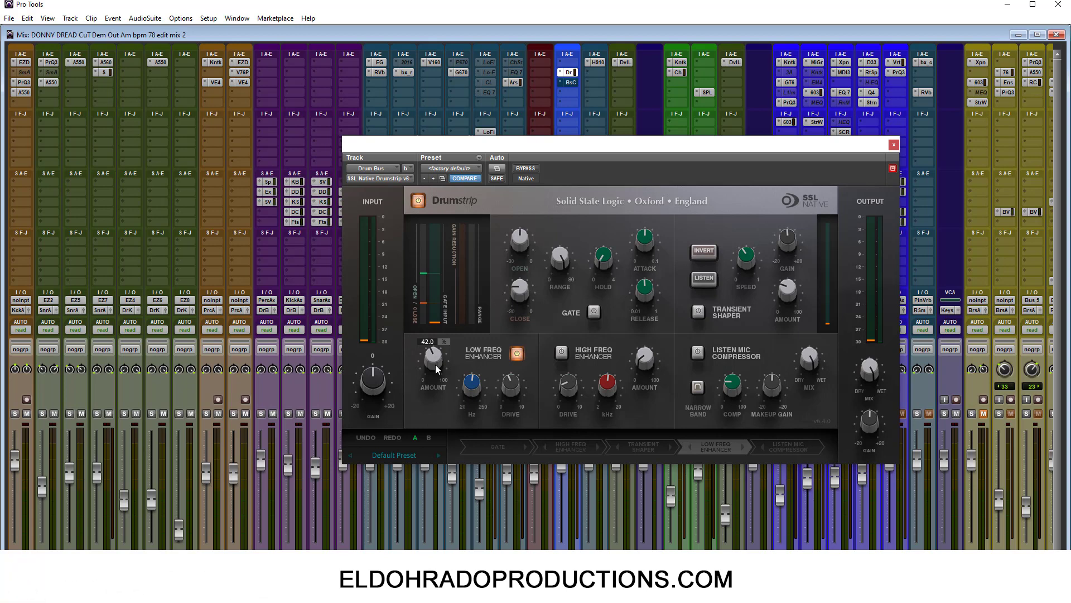
click(564, 354)
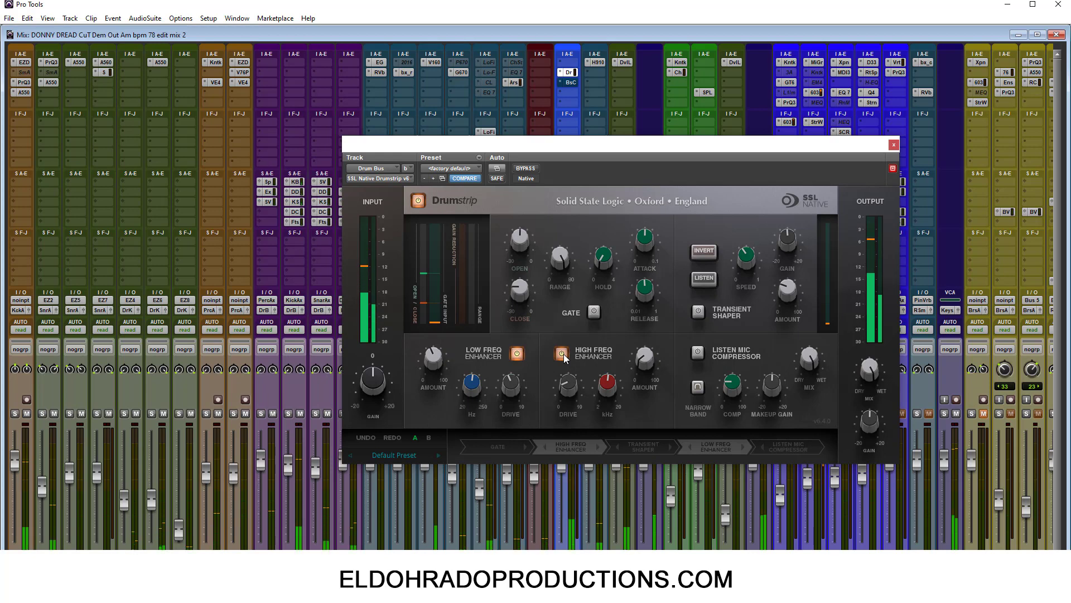
click(562, 353)
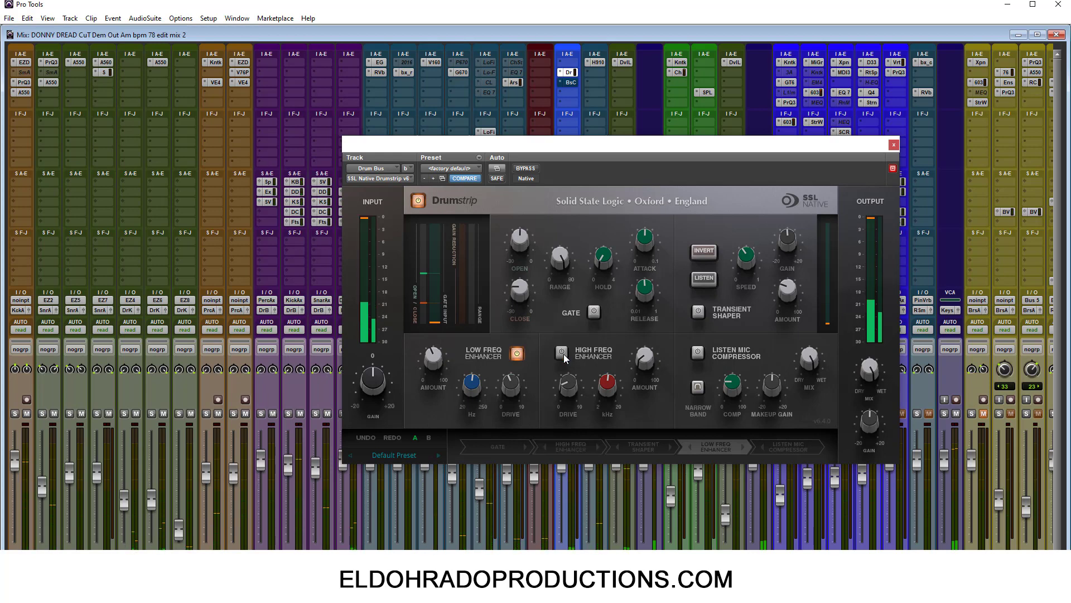
click(564, 354)
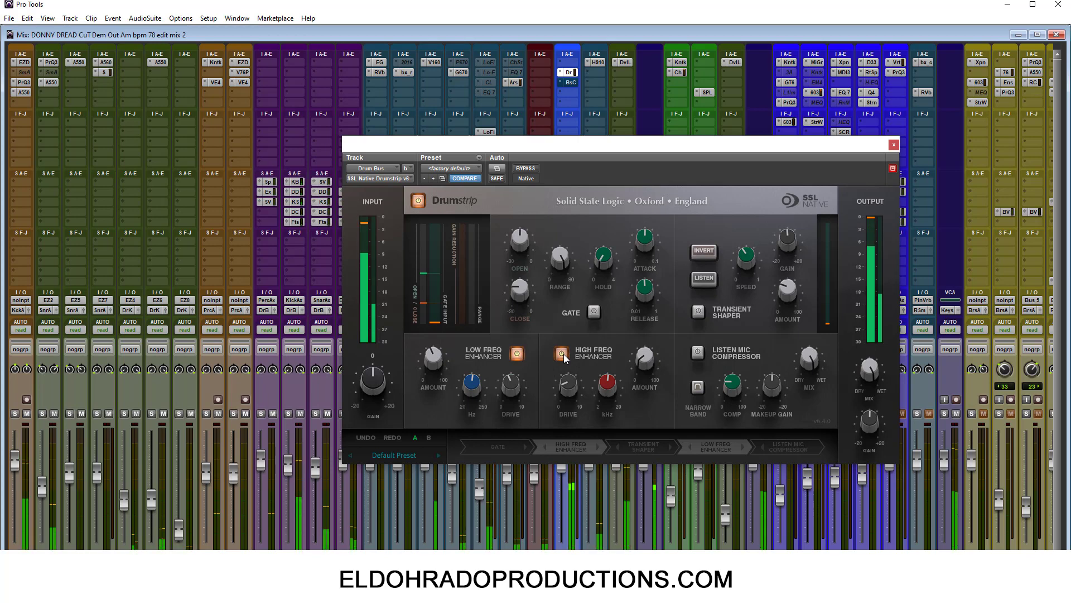
Step: Raise the High Freq Enhancer's amount slightly and set its drive to 3.72
mouse_move(649, 362)
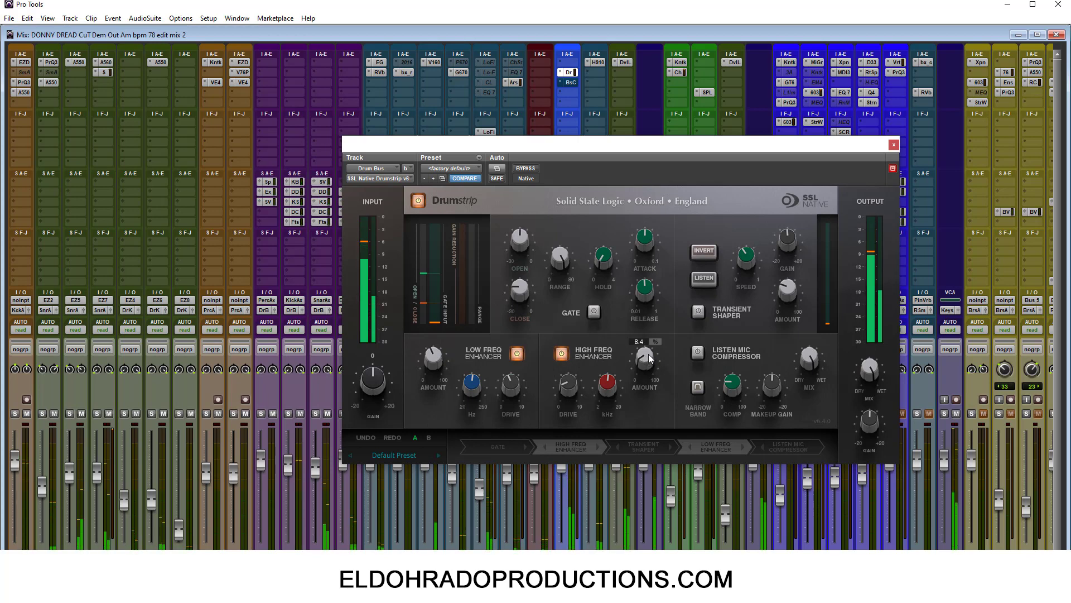
mouse_move(578, 377)
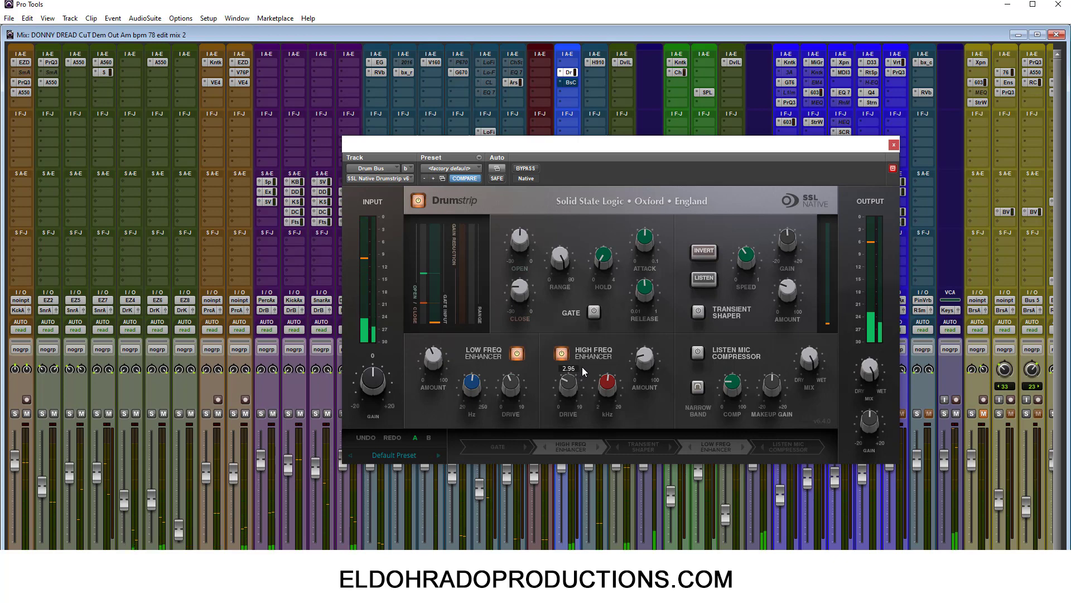
drag(572, 384, 574, 381)
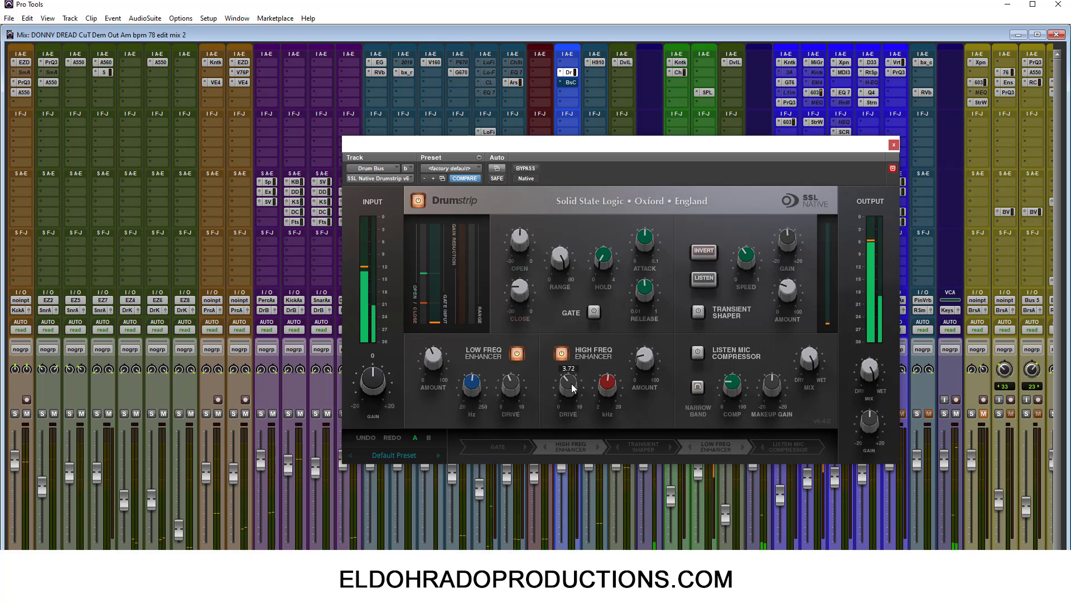
Step: Toggle the High Freq Enhancer off and on repeatedly to compare its new settings on the drums, leaving it on
click(563, 352)
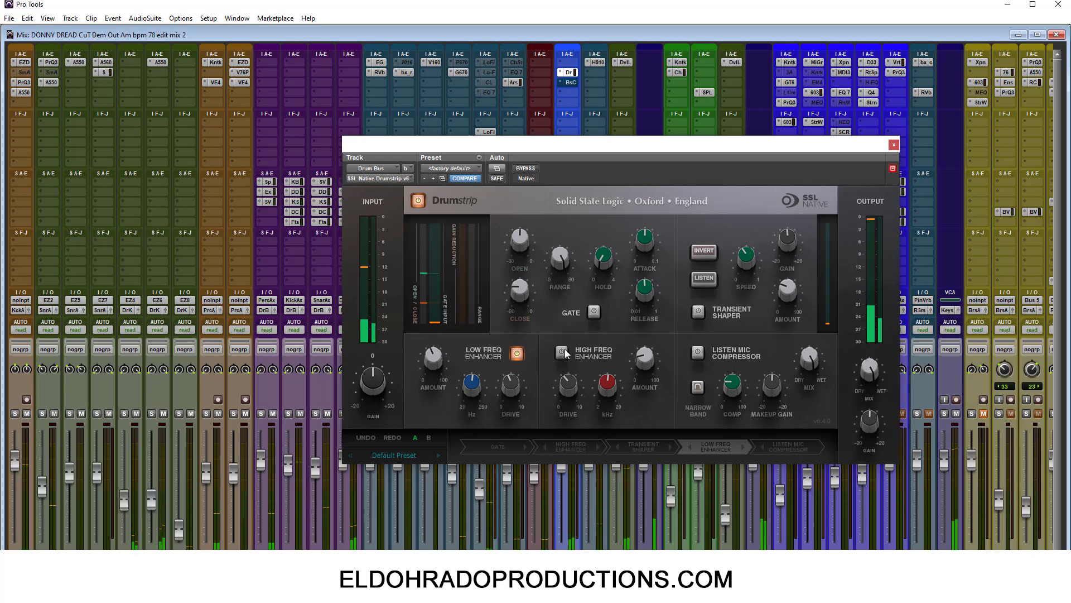
click(562, 353)
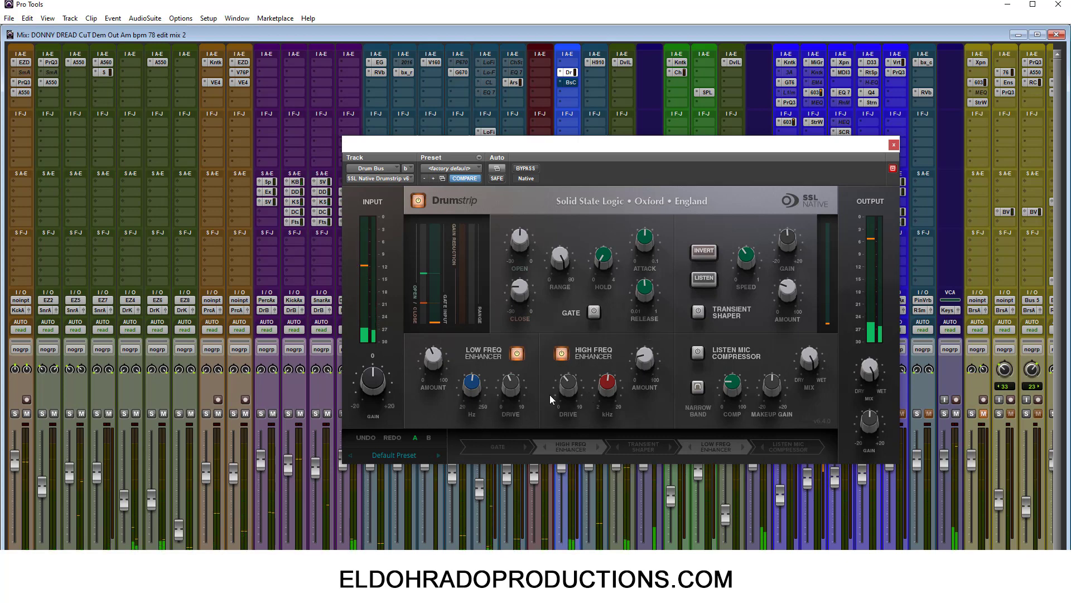
click(562, 354)
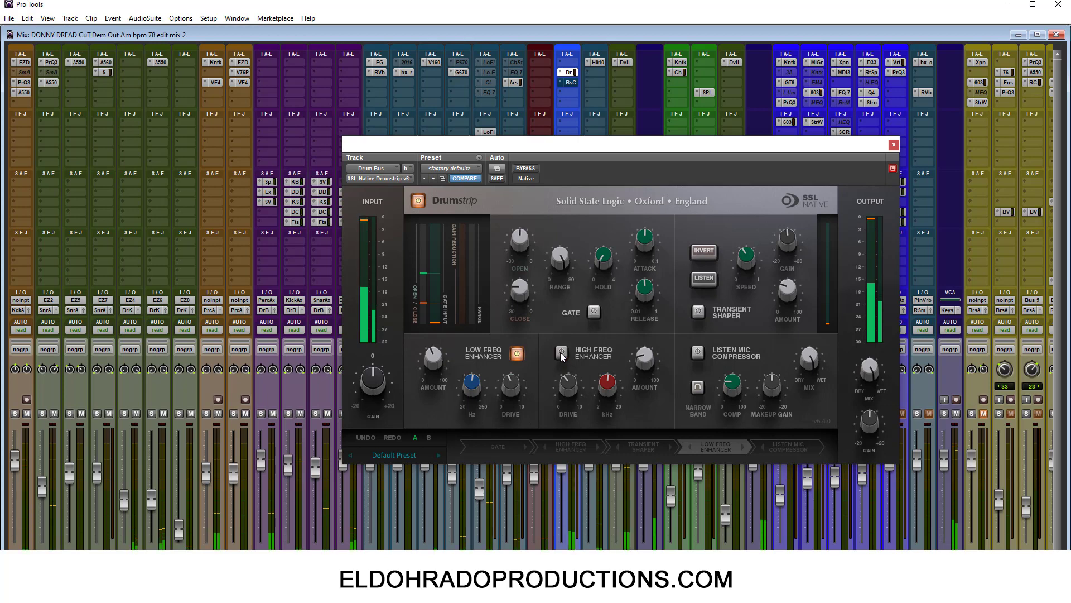
click(562, 354)
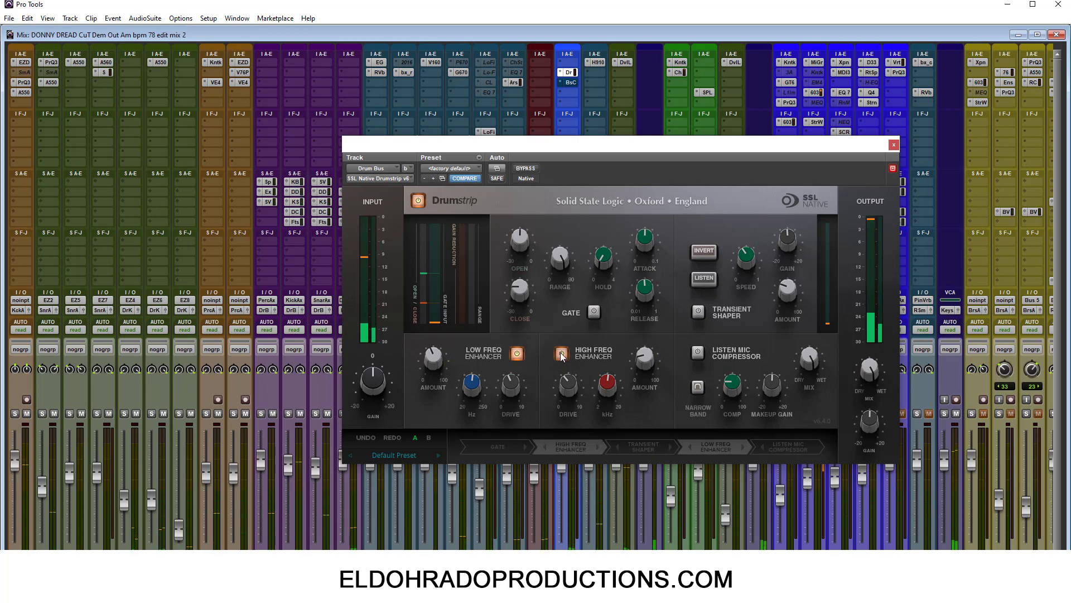
click(561, 354)
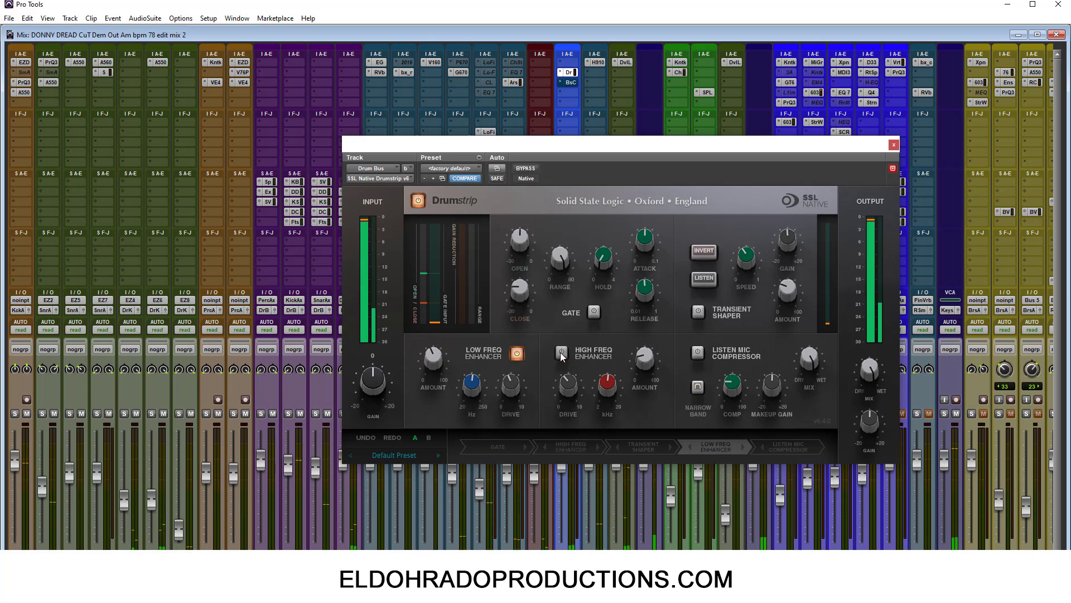
click(561, 354)
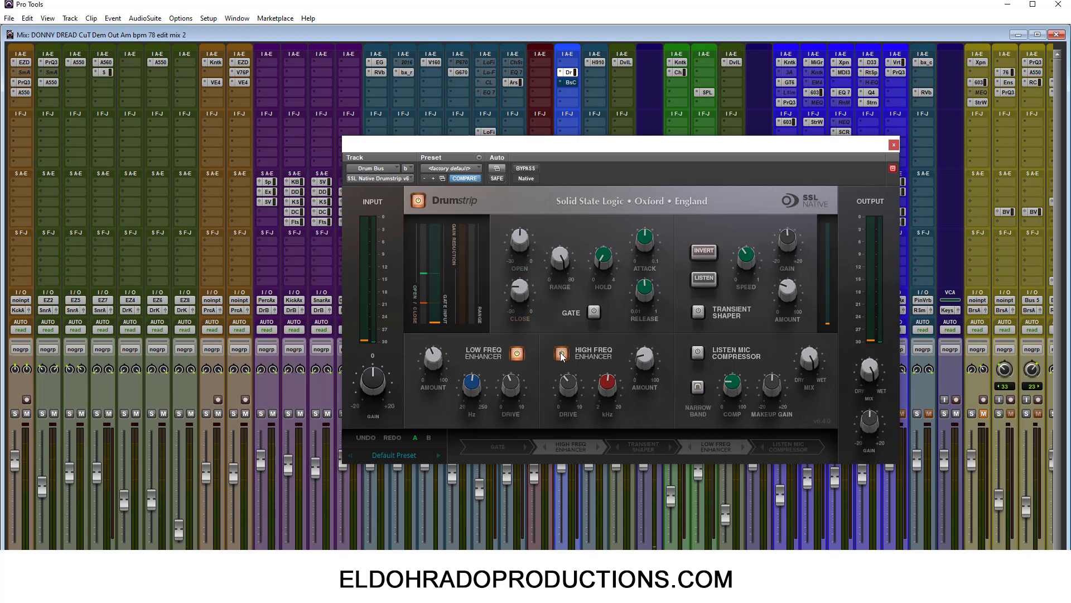
Step: Enable the Transient Shaper and compare the drums with it off and on during playback, leaving it on
click(699, 312)
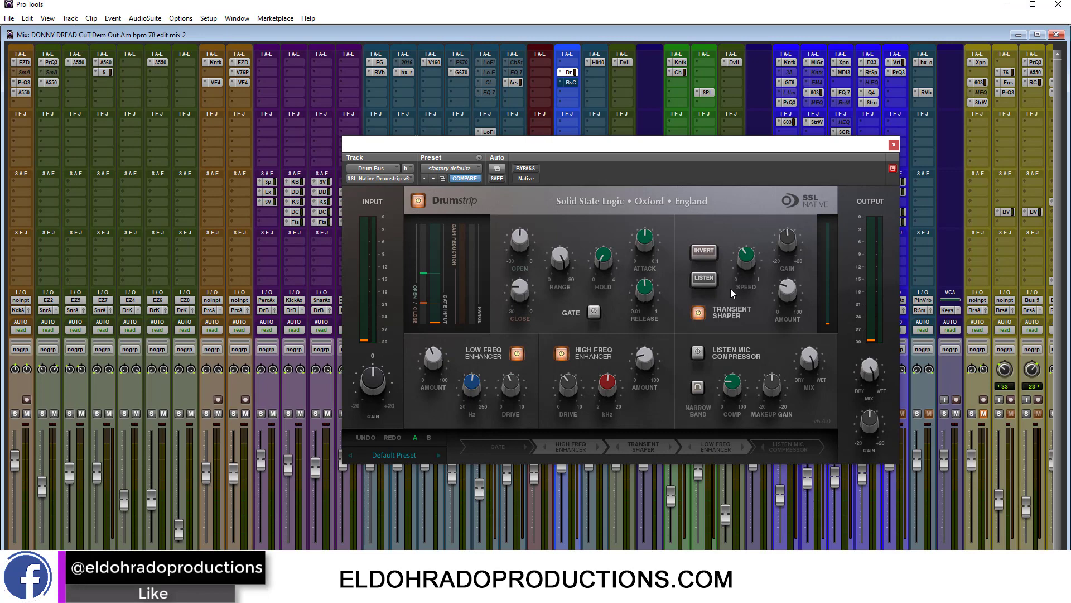
mouse_move(506, 384)
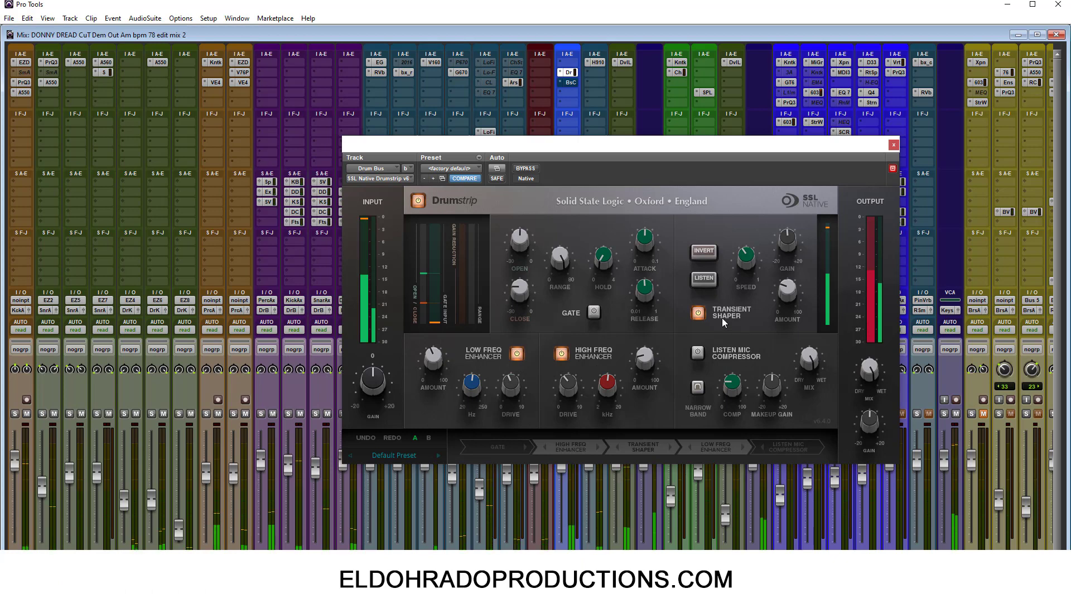
click(699, 312)
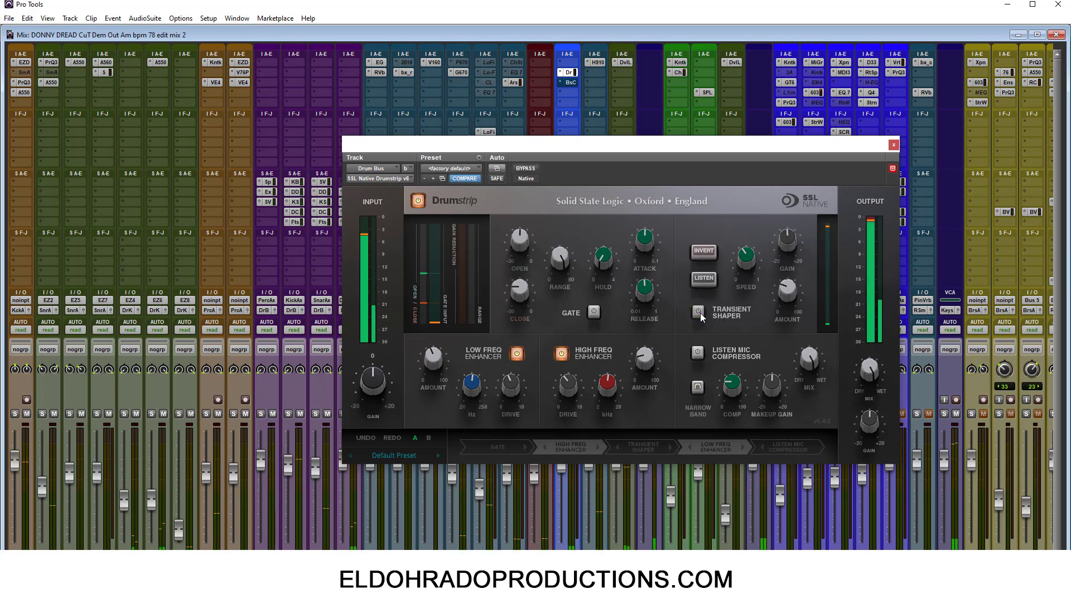
click(700, 313)
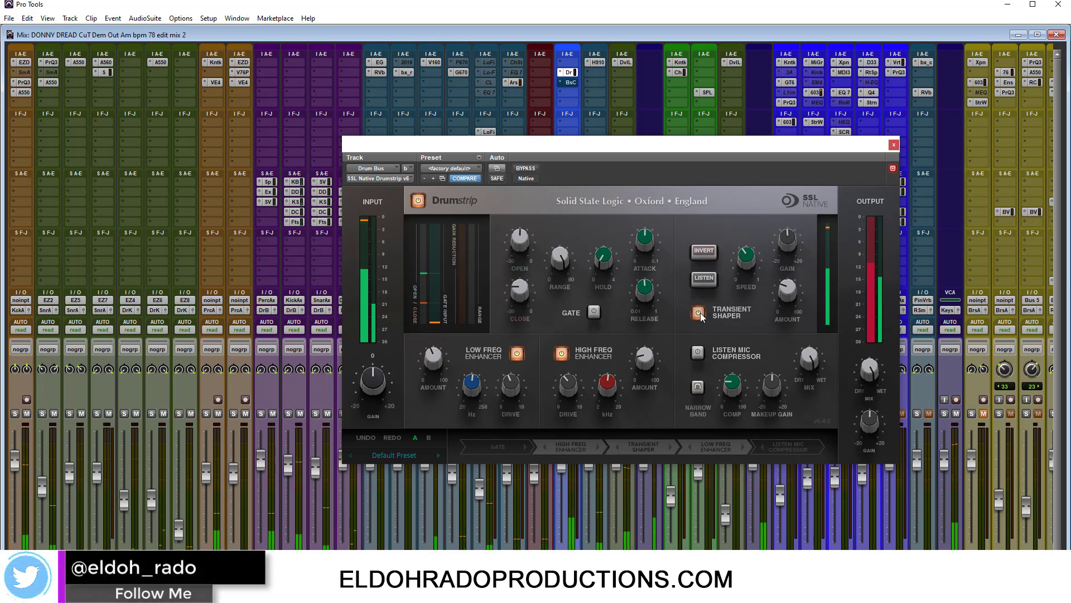
click(699, 313)
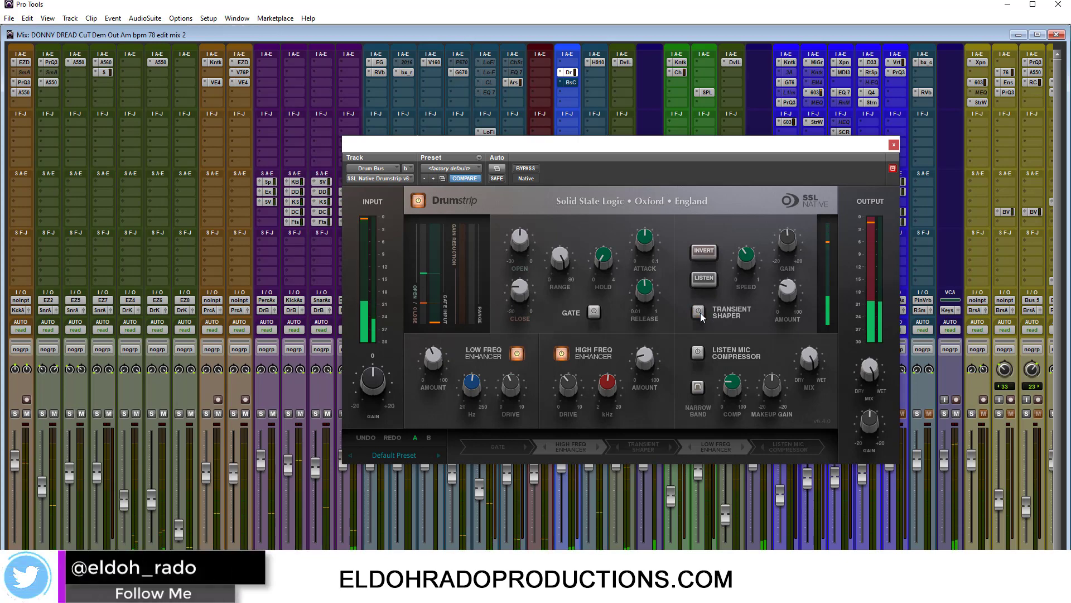
click(701, 312)
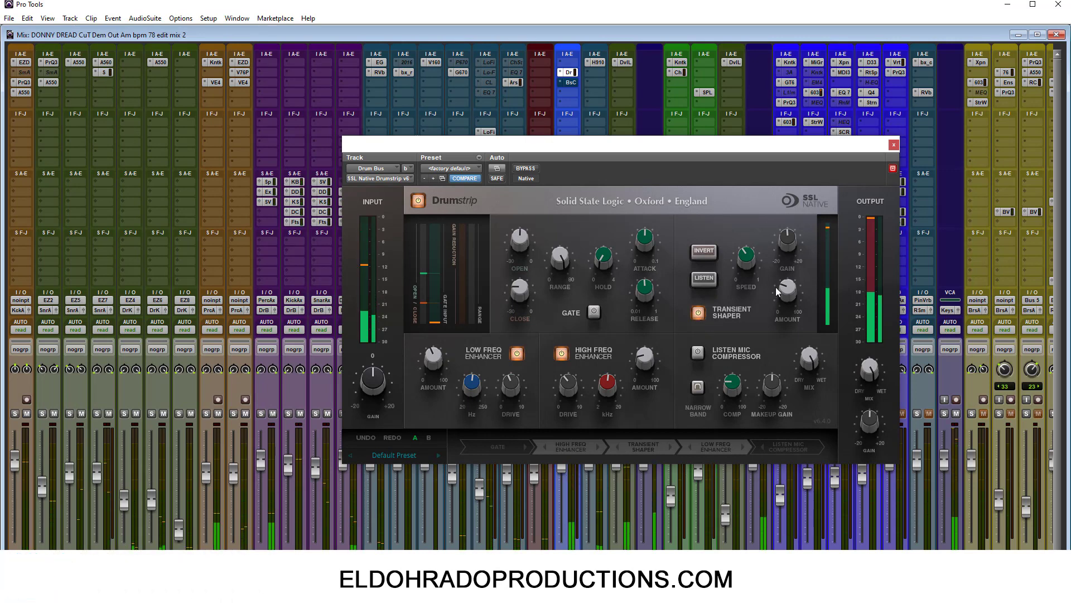
Step: Raise the Transient Shaper's amount to 85.6% during playback, and bring it back down to 59.6%
mouse_move(788, 290)
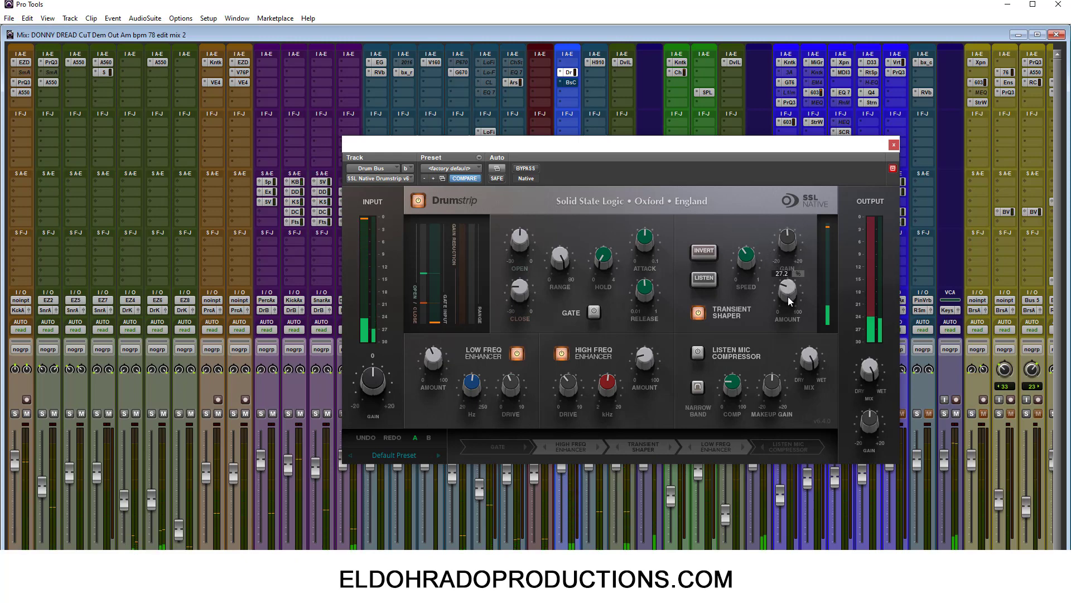
drag(787, 297, 803, 260)
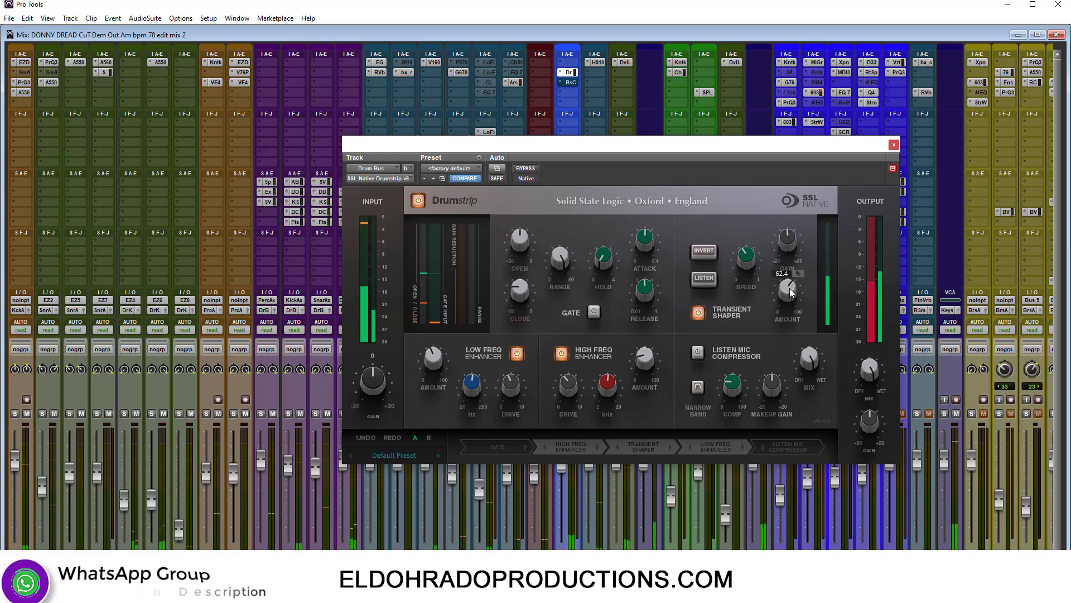
drag(785, 293, 805, 242)
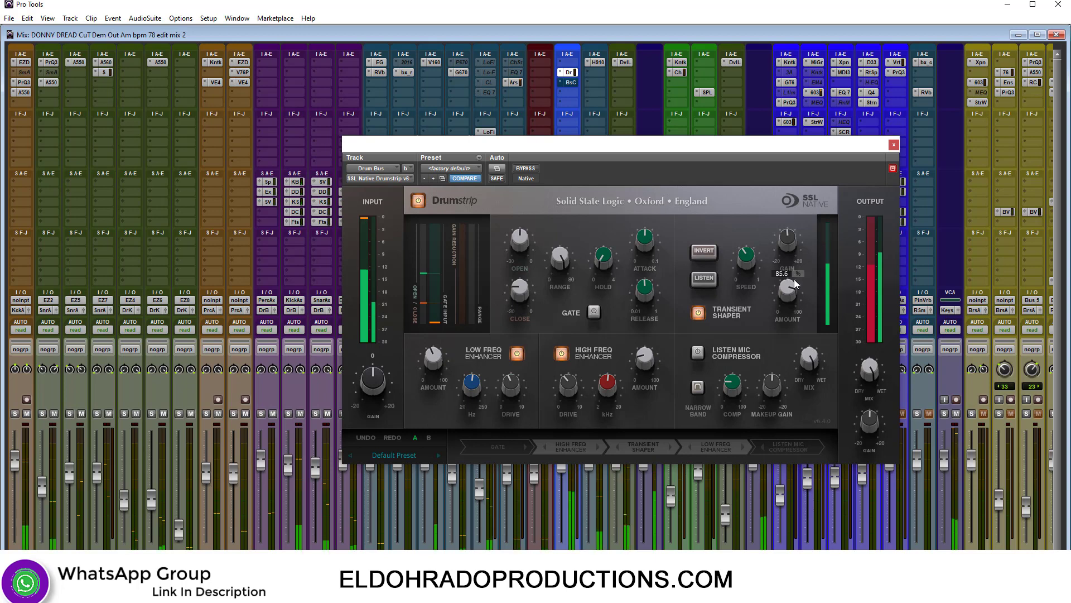
mouse_move(789, 285)
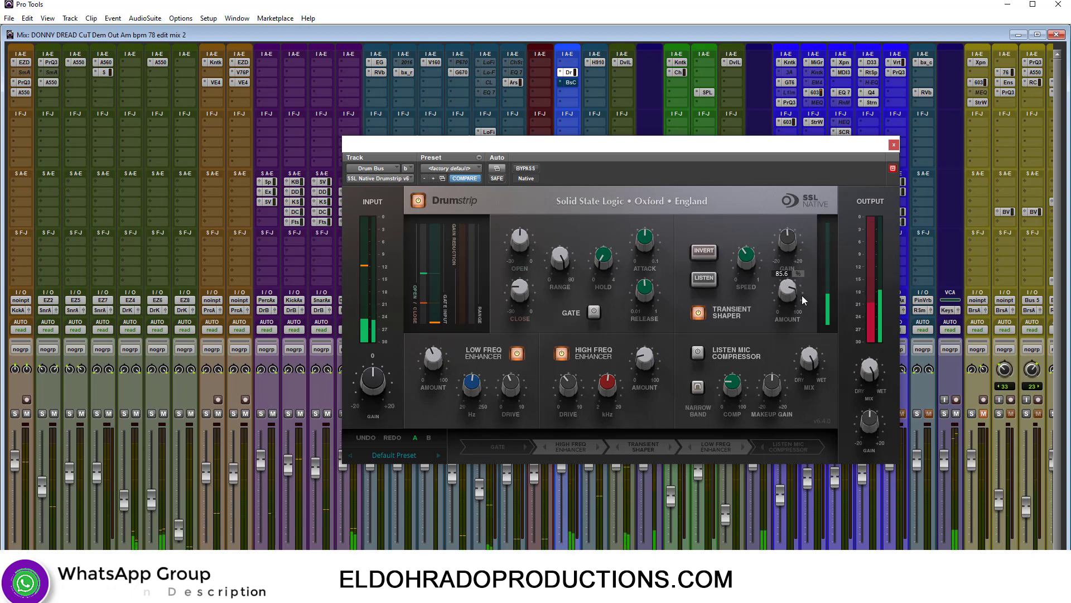
drag(802, 296, 788, 323)
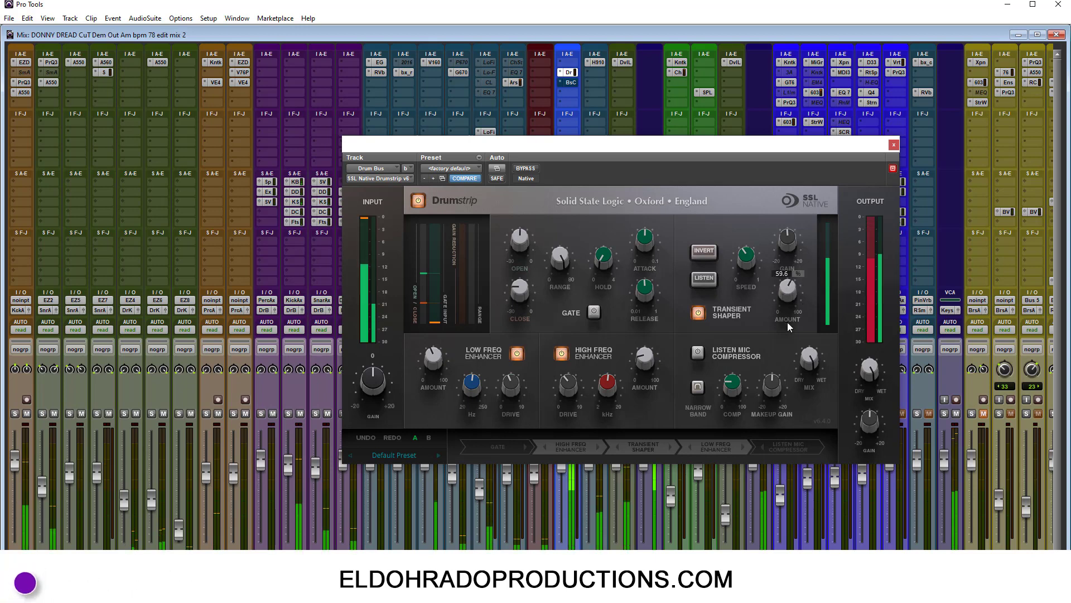
Step: Switch on the Transient Shaper's Invert and Listen options, lower its amount, and compare Invert off and on
click(712, 256)
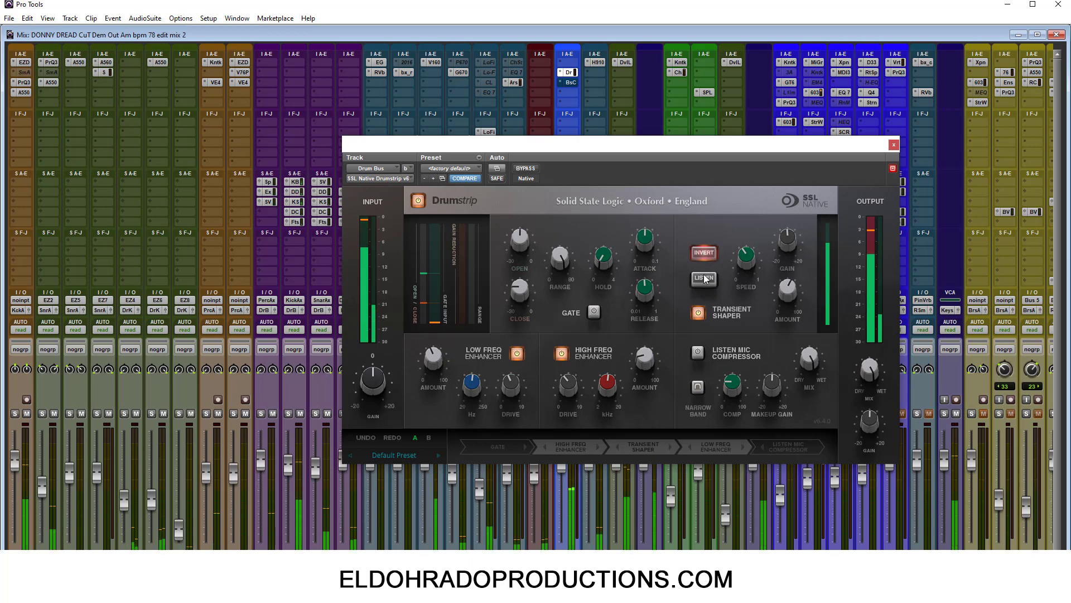
click(704, 280)
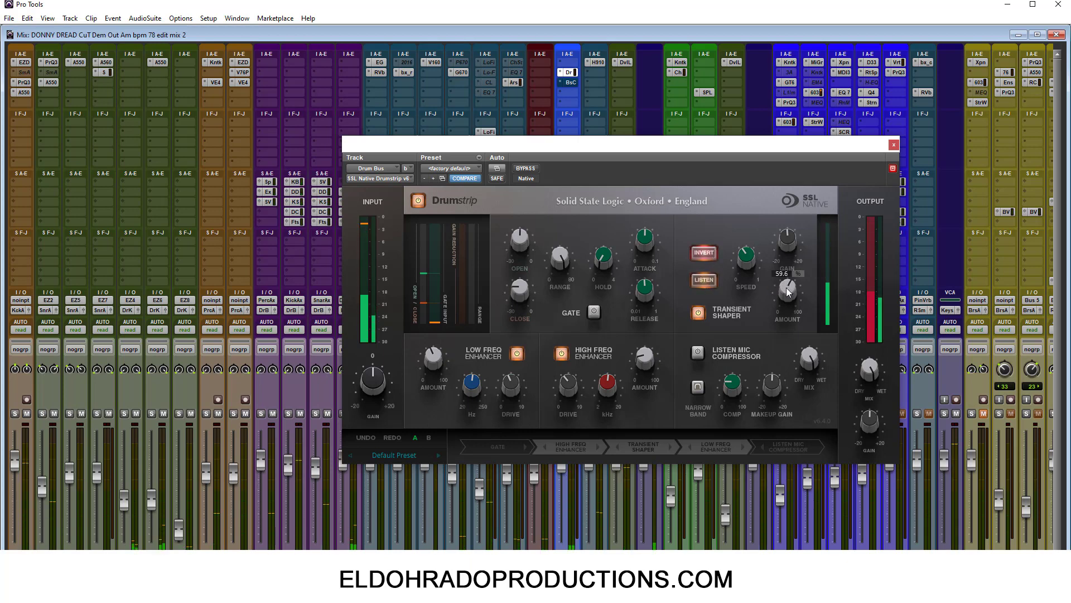
drag(786, 287, 781, 322)
click(708, 256)
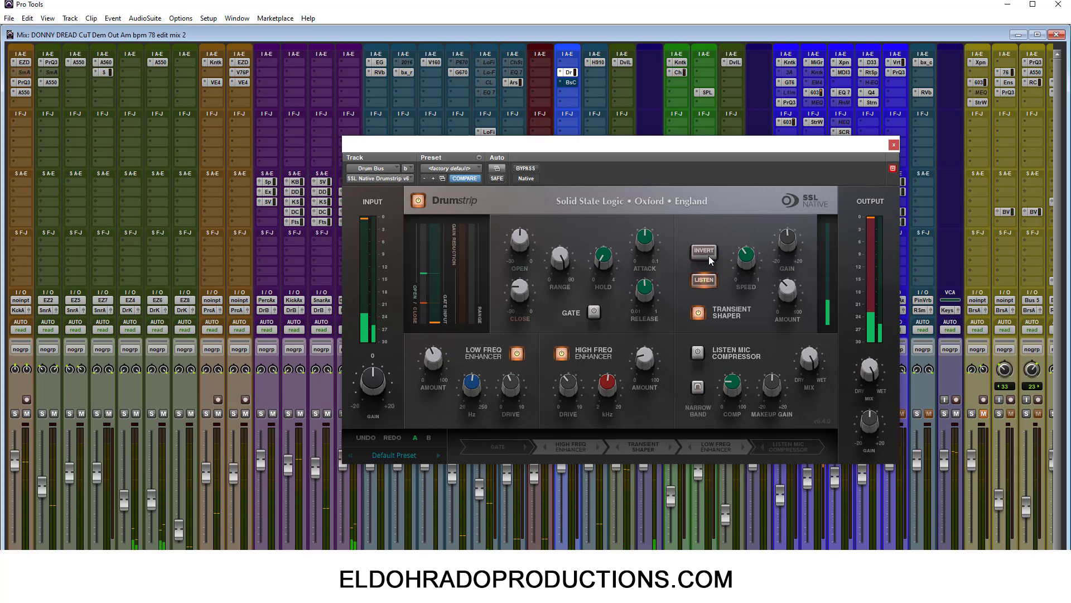
click(708, 255)
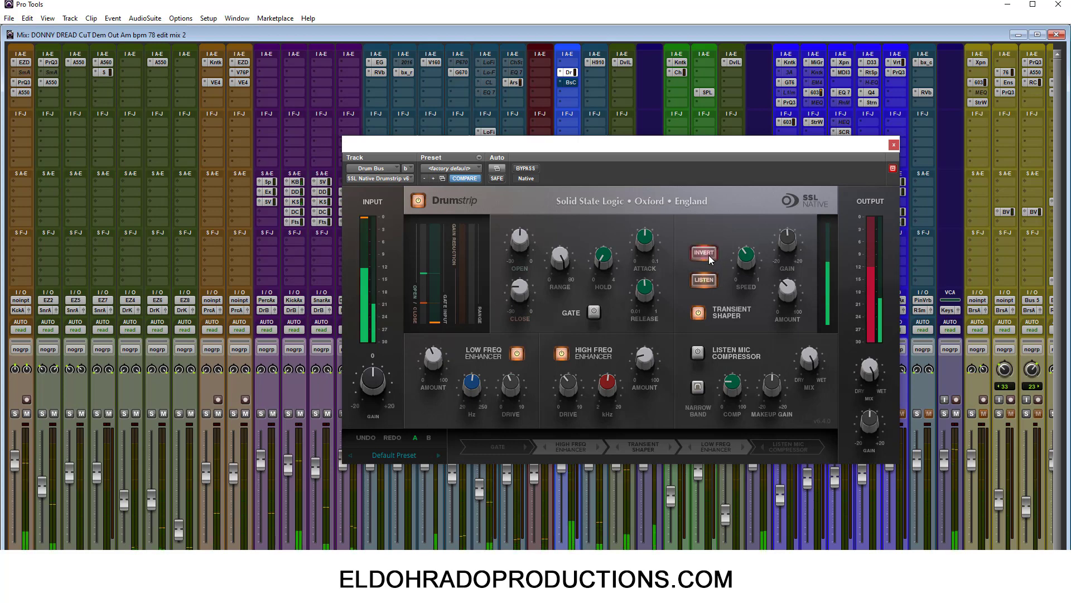
Step: Switch off the Transient Shaper's Listen option, compare Invert off and on before leaving it off, and lower the amount to 29.6%
click(702, 283)
click(702, 282)
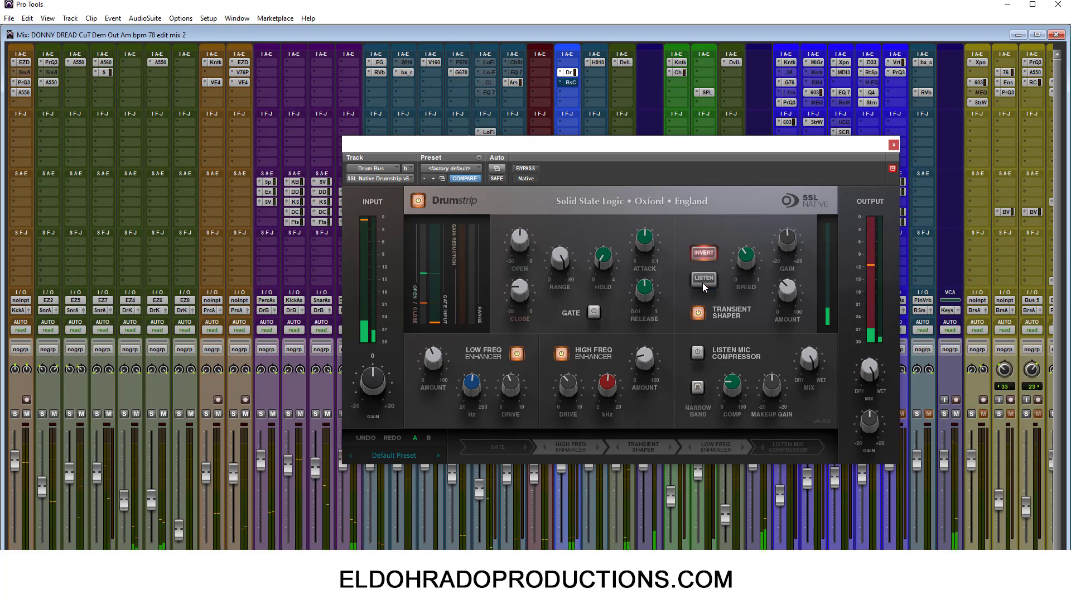
click(710, 252)
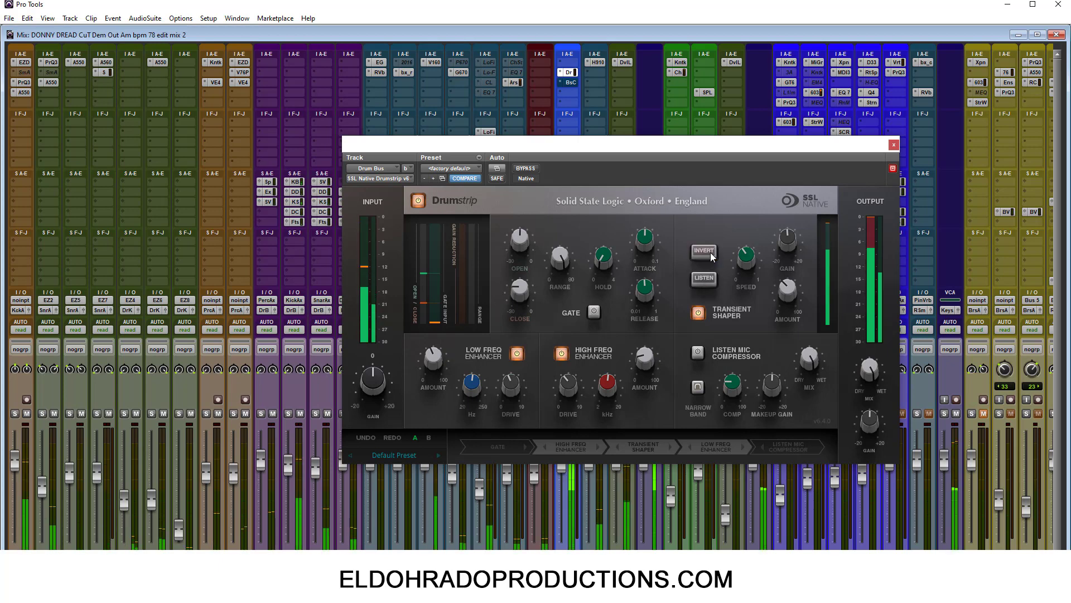
click(709, 252)
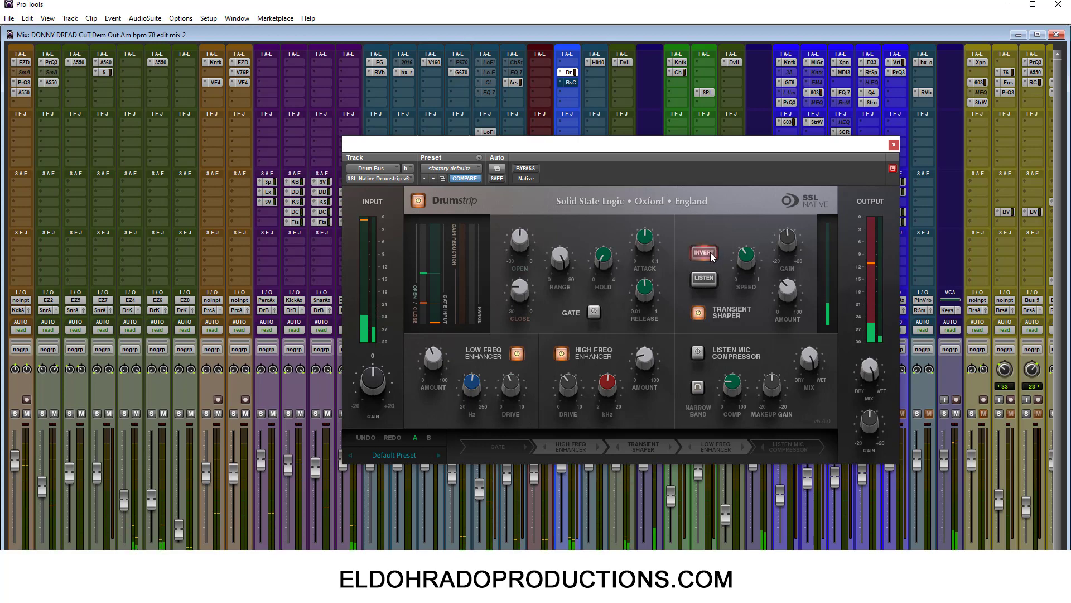
click(711, 258)
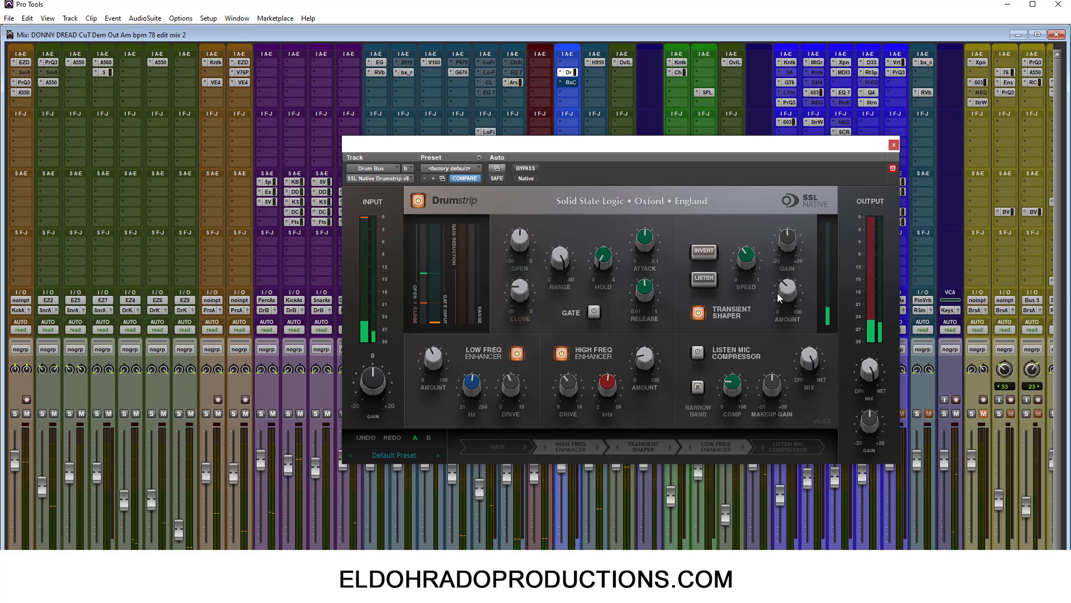
mouse_move(780, 295)
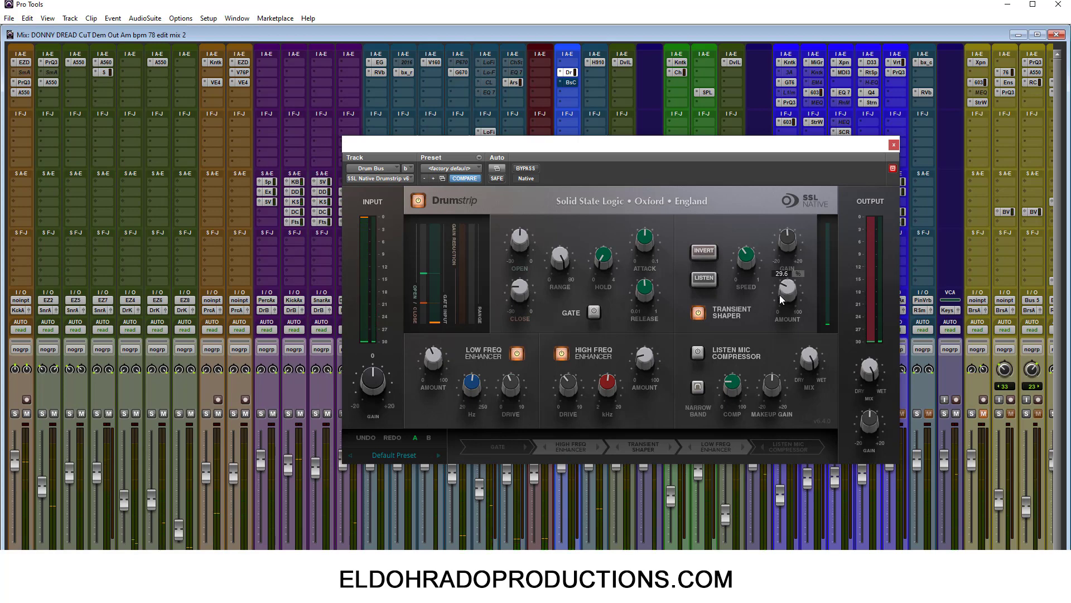
Step: Enable the Listen Mic Compressor and start playback to hear it on the drums
click(698, 352)
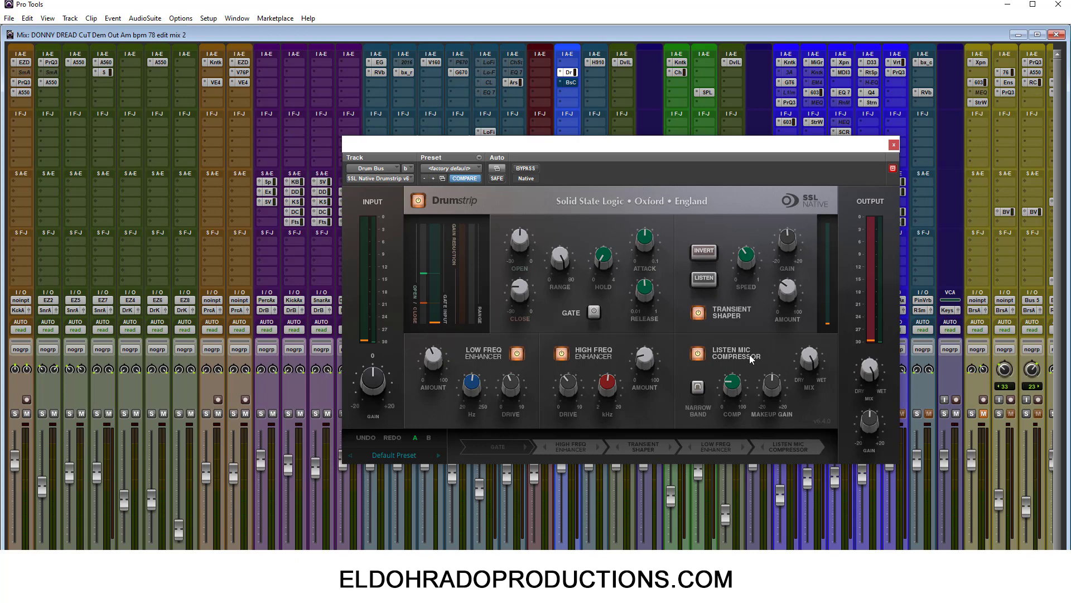
mouse_move(728, 403)
key(space)
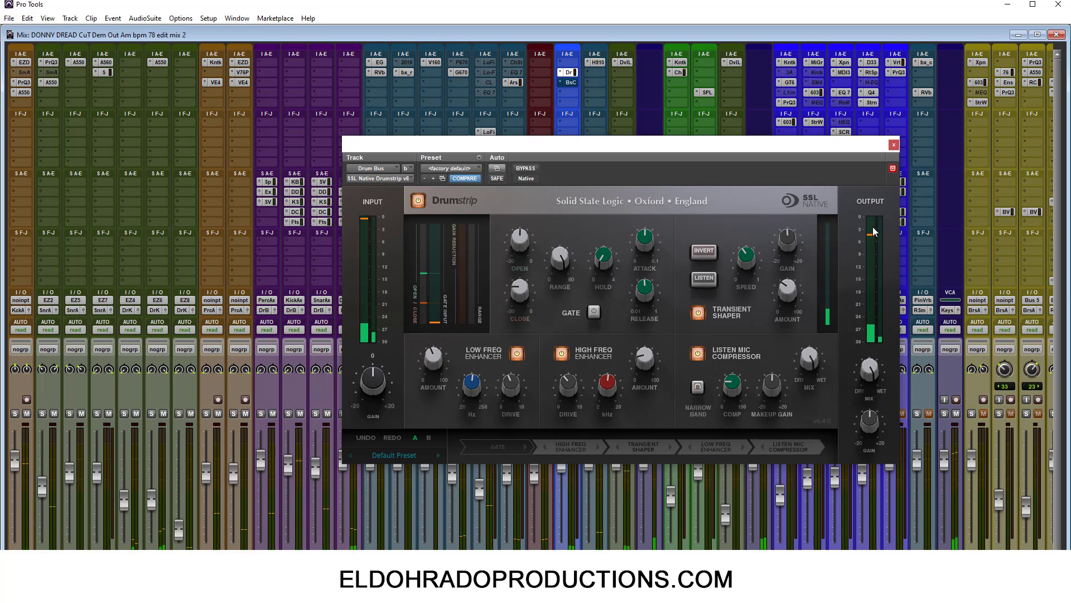
Step: Compare the drums with the Listen Mic Compressor off and on during playback, leaving the compressor on
mouse_move(767, 317)
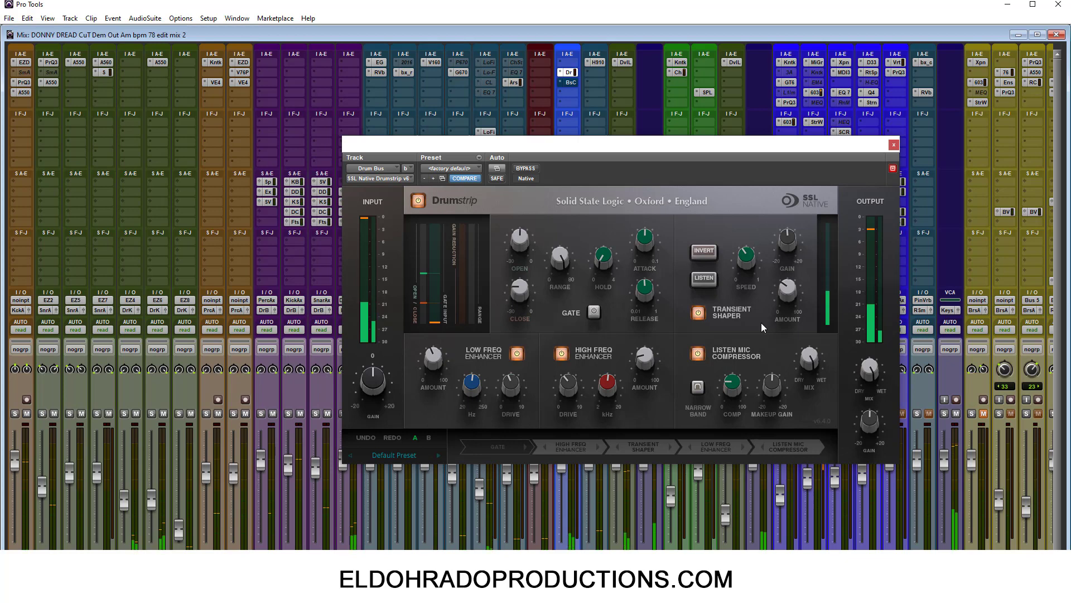
click(701, 353)
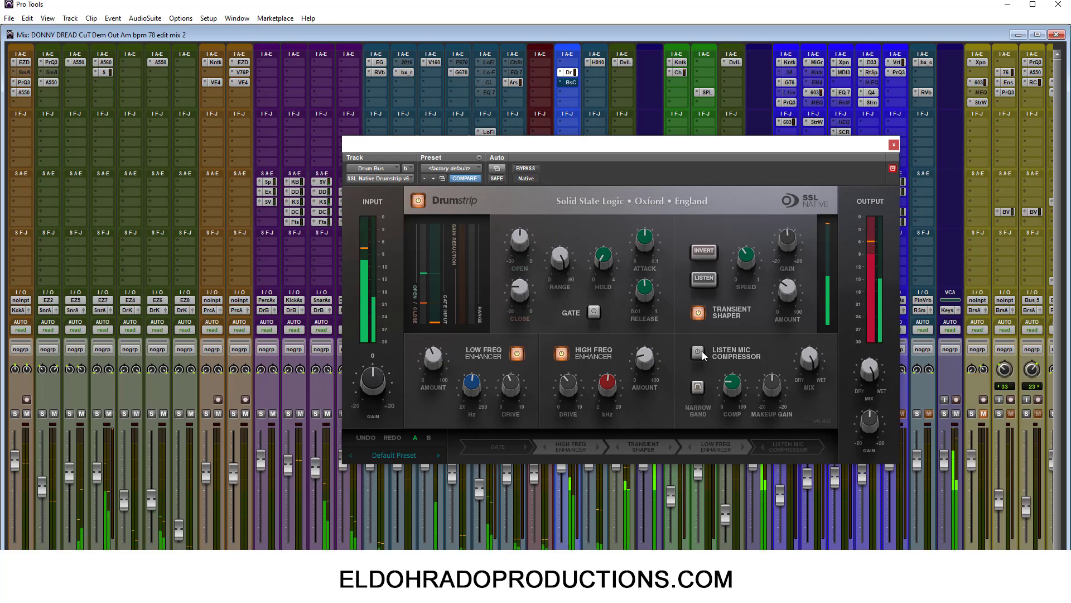
click(702, 350)
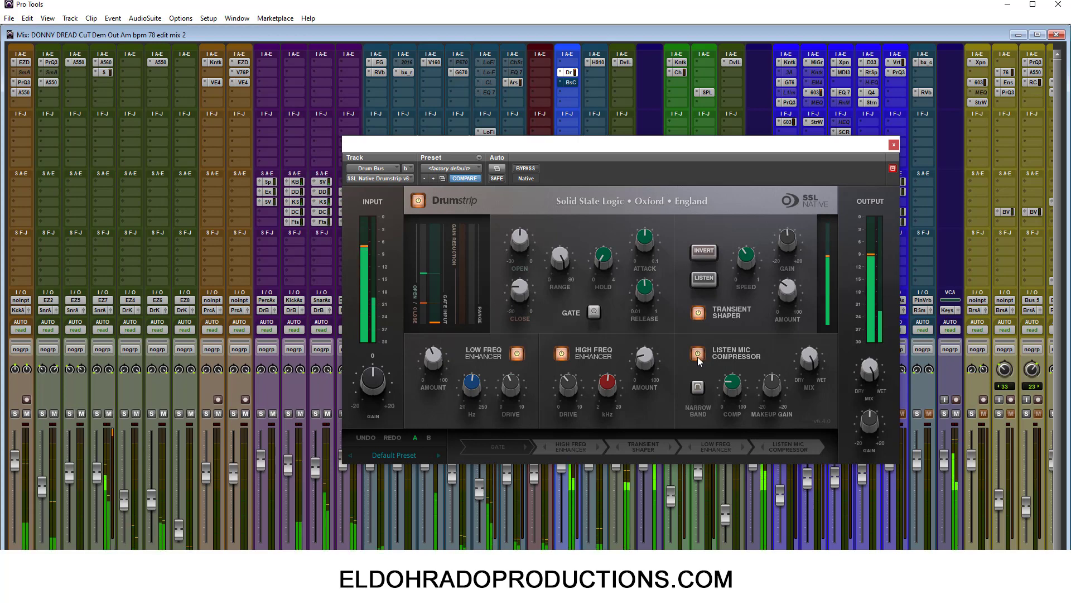
Step: Compare the soloed drums with the whole Drumstrip plug-in bypassed and active, leaving it bypassed
click(419, 201)
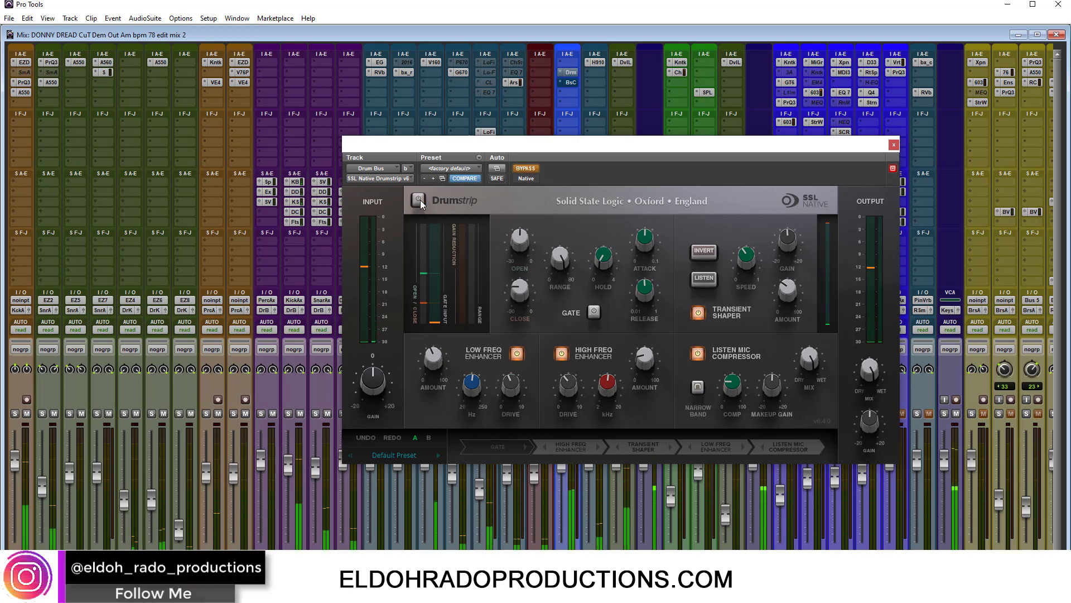
click(419, 201)
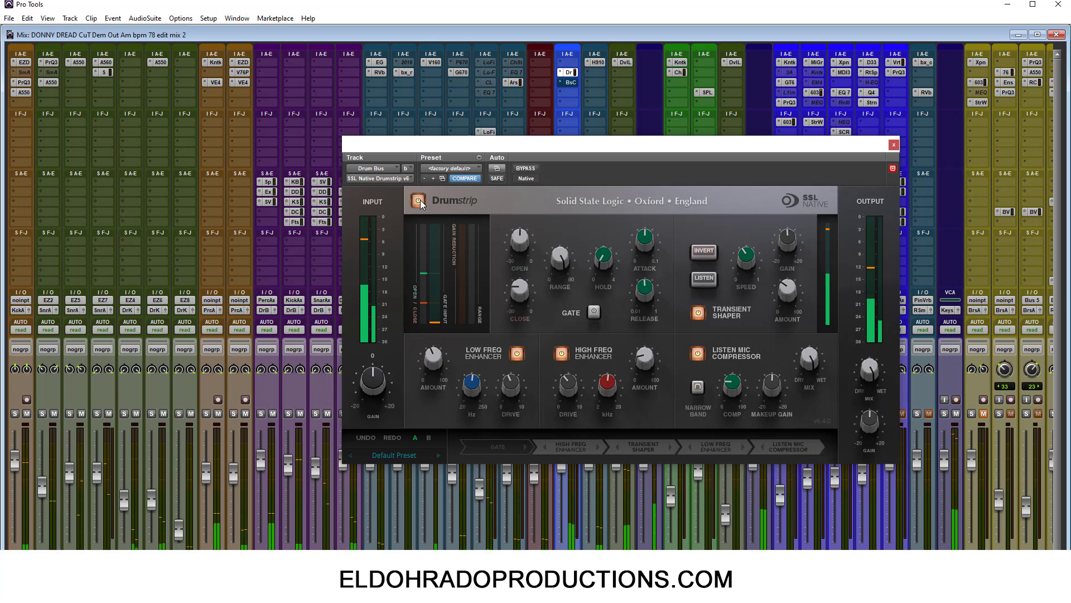
drag(617, 146, 461, 130)
click(262, 185)
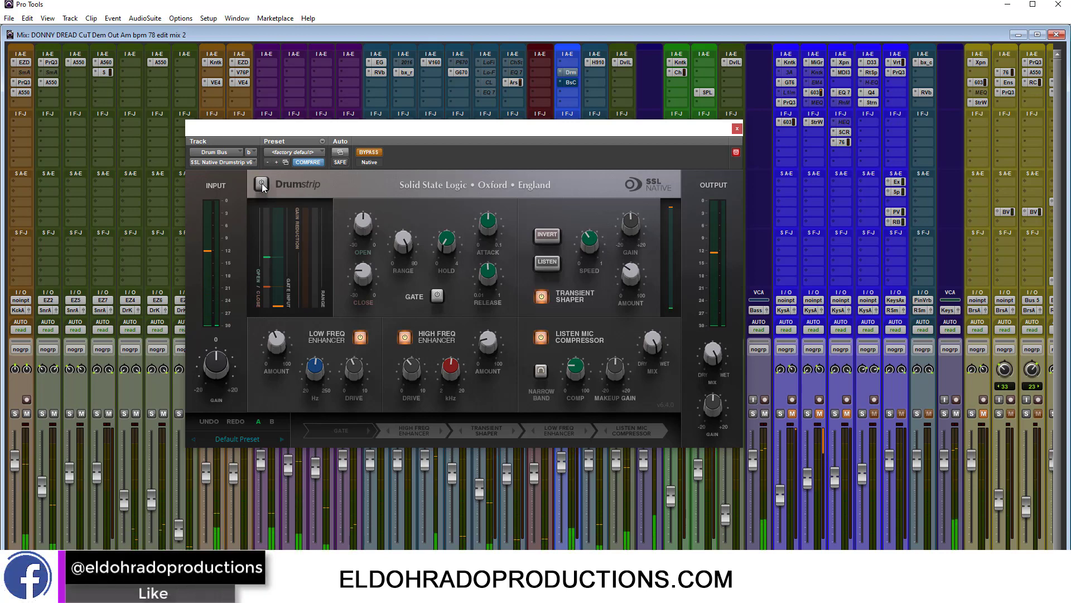
click(262, 185)
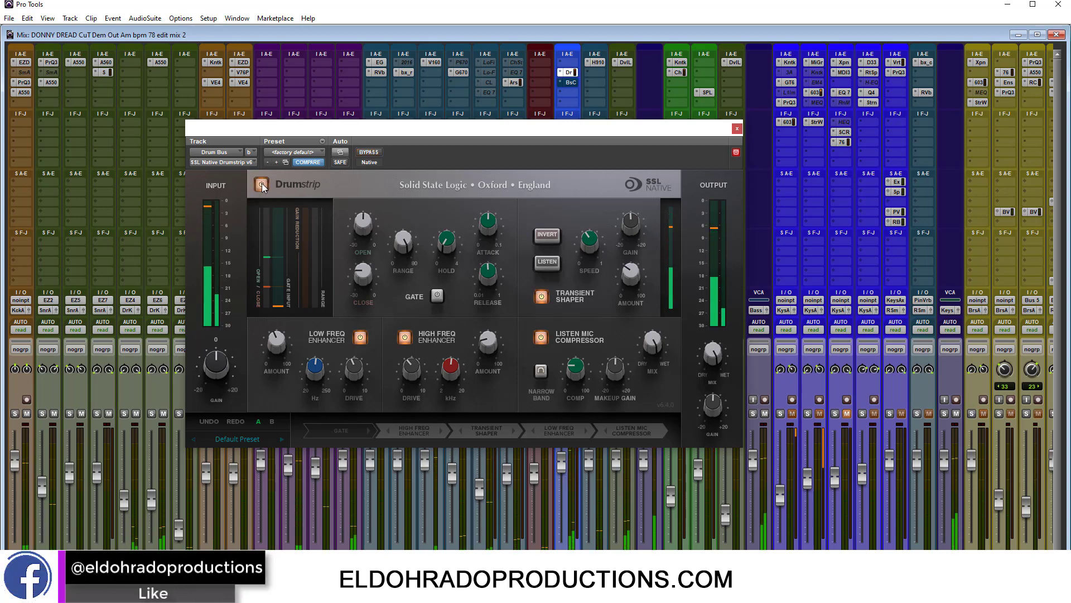
click(262, 184)
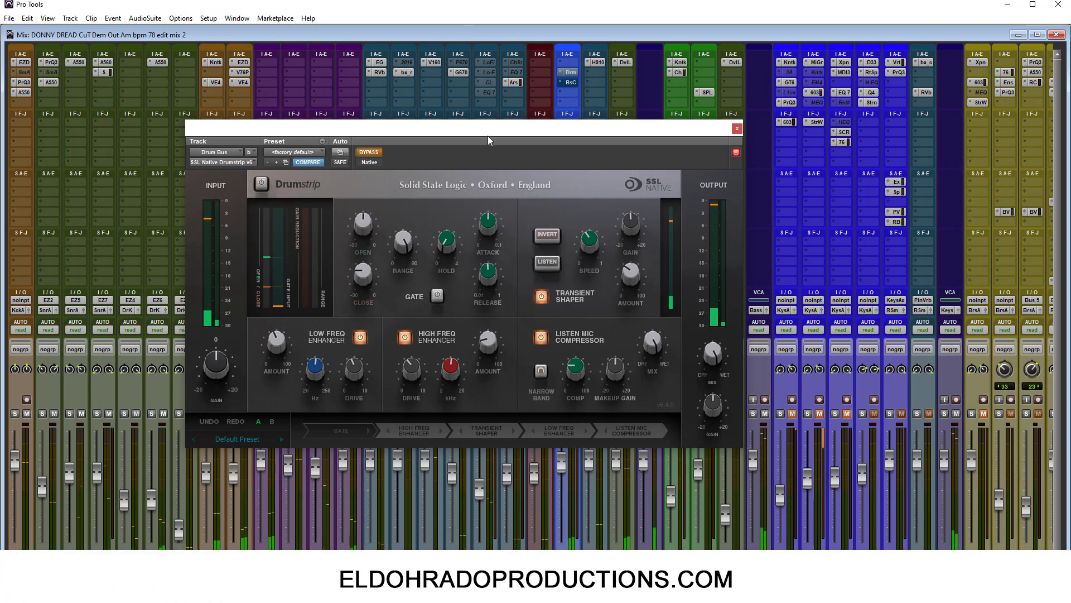
Step: Move the Drumstrip window clear of the channel solo buttons and unsolo the drums to hear the full mix
drag(595, 134, 670, 94)
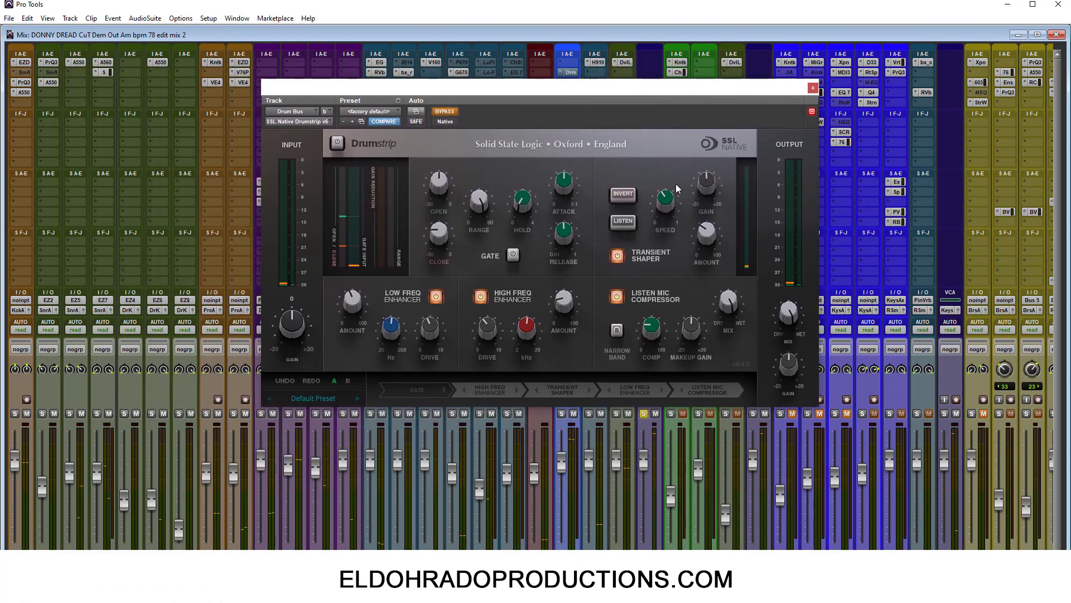
click(645, 413)
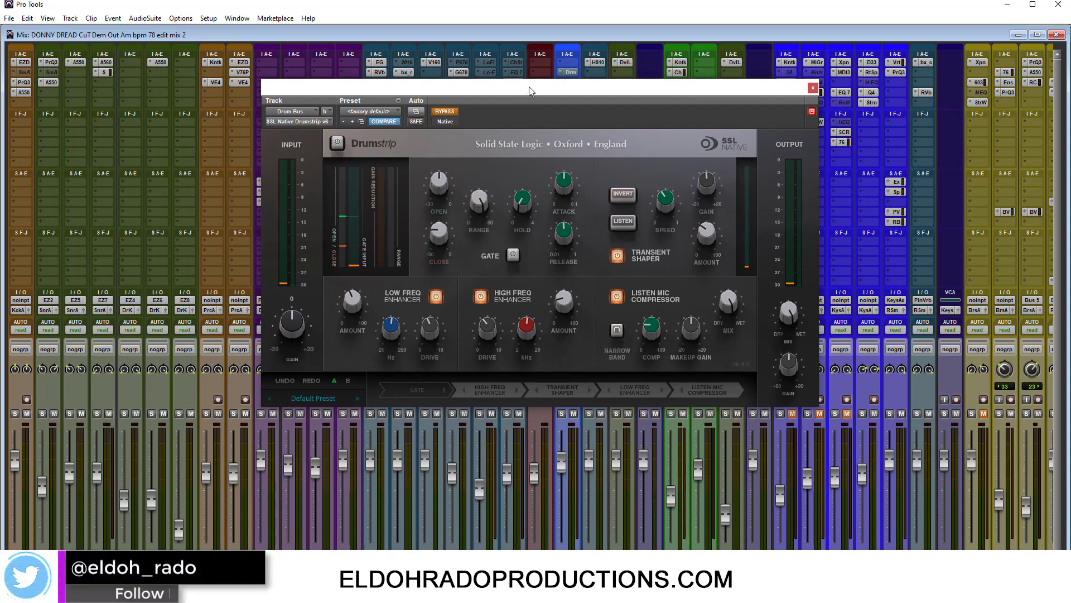
drag(529, 86, 536, 116)
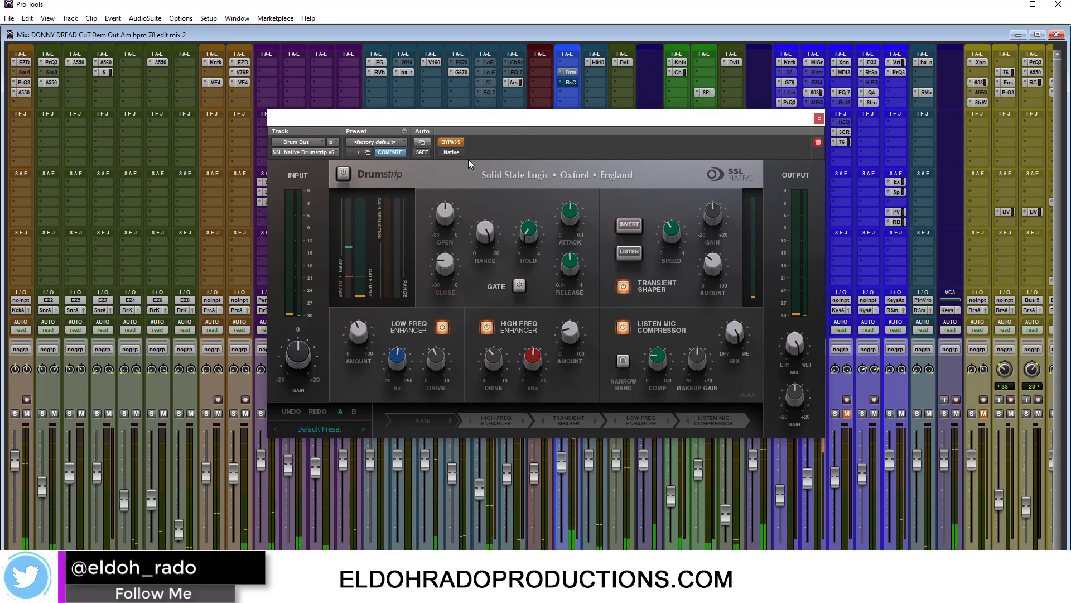
Step: Compare the full mix with the Drumstrip plug-in active and bypassed during playback, leaving it active
click(344, 174)
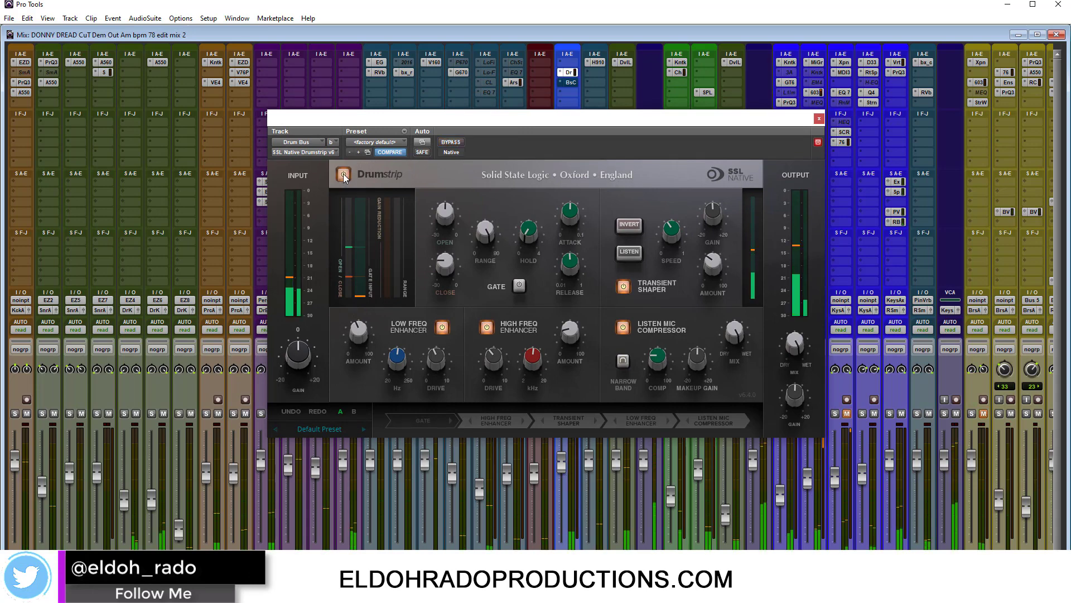
click(343, 174)
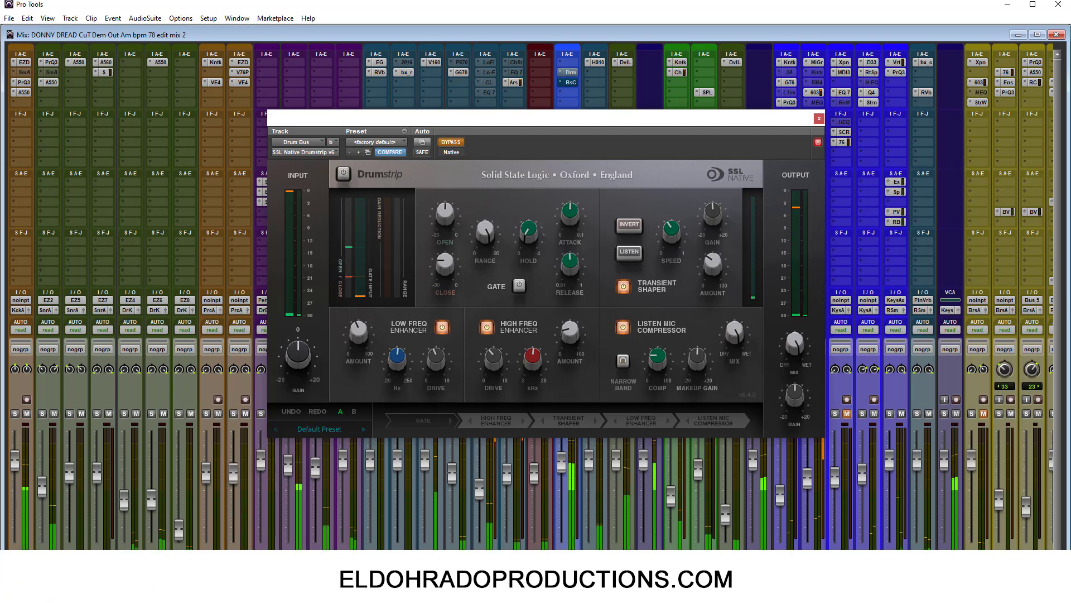
click(342, 176)
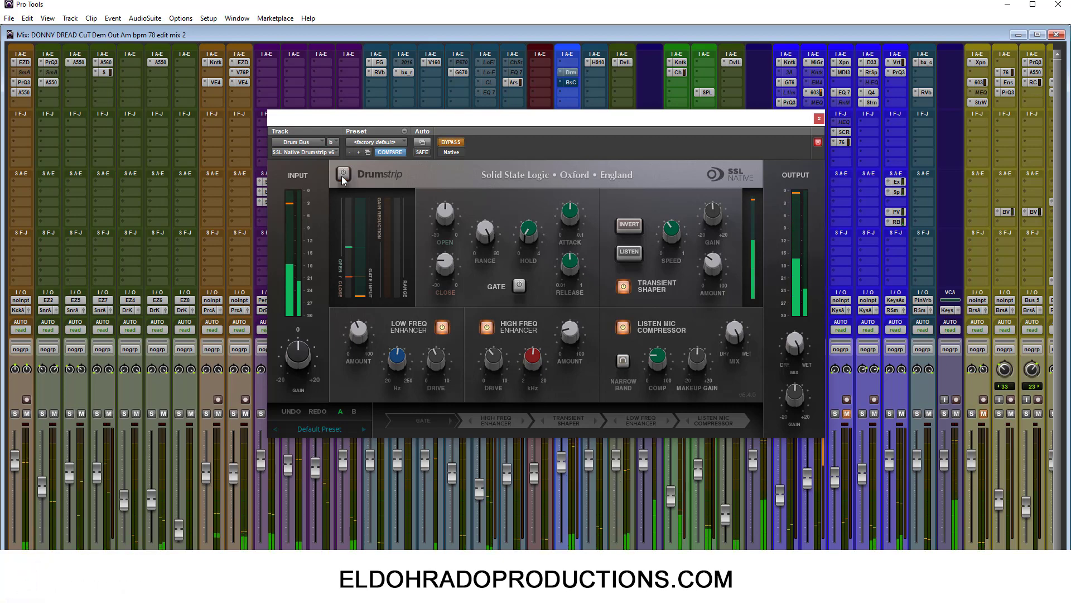
click(342, 175)
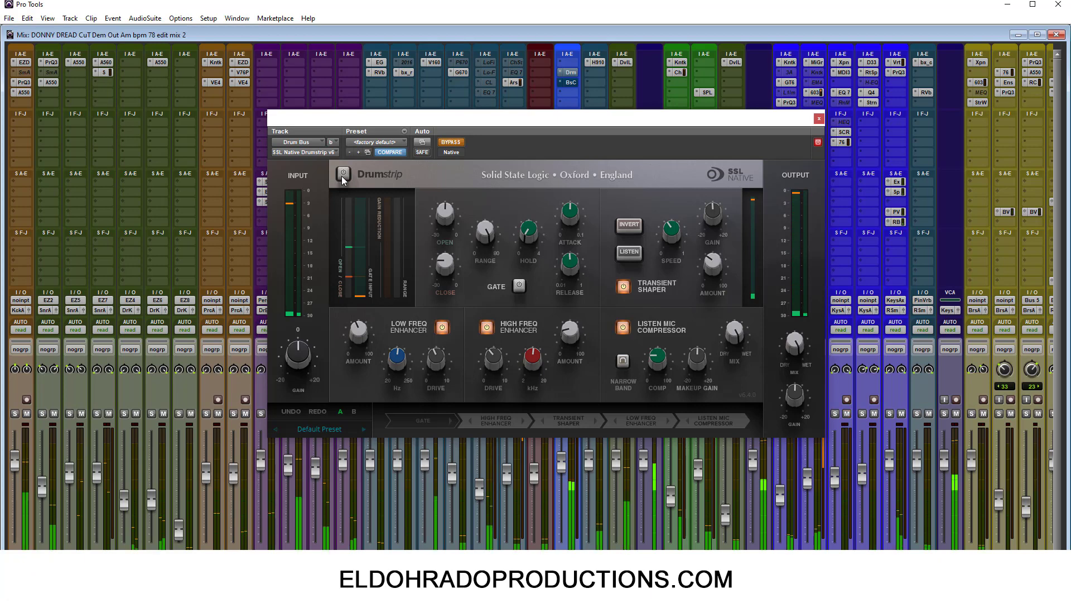
click(343, 174)
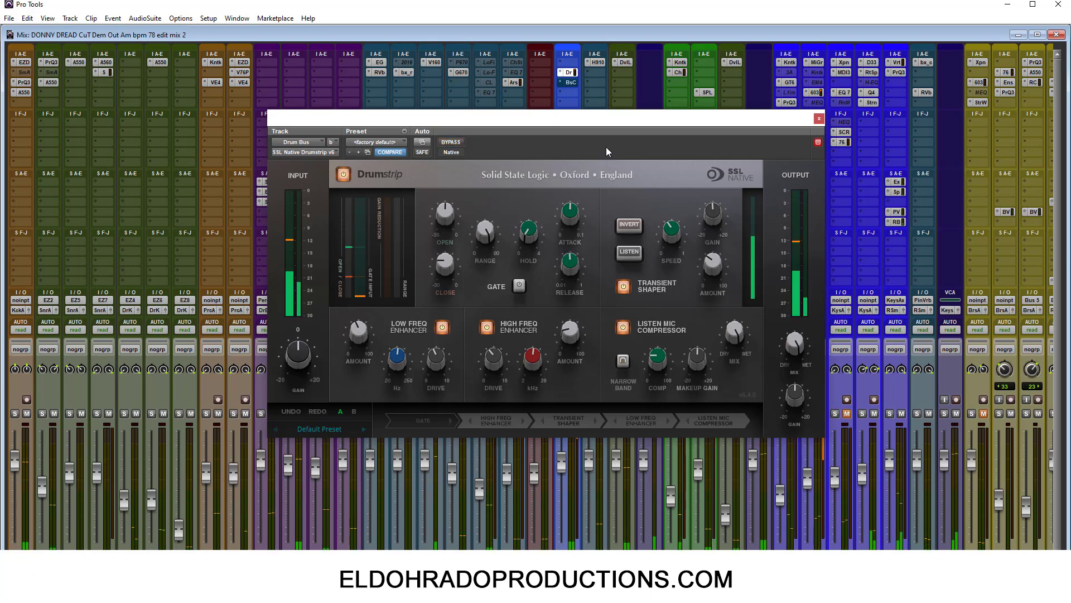